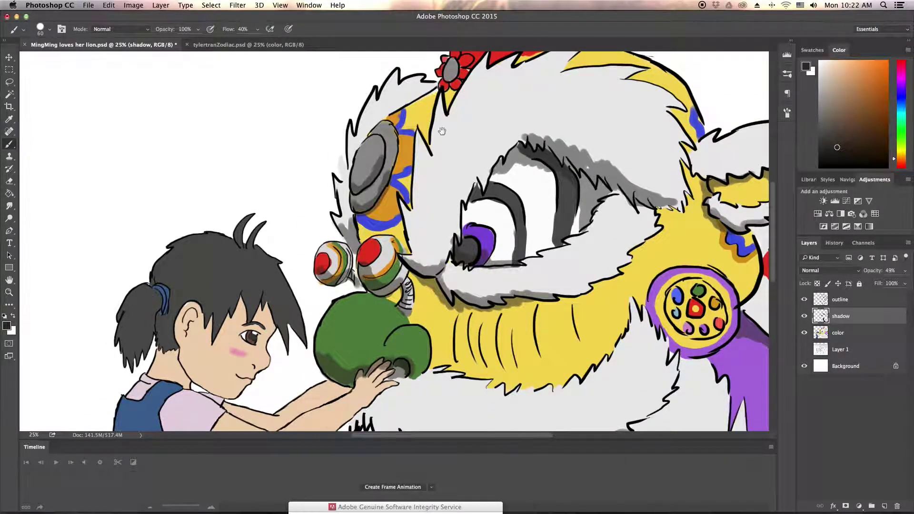
- Shade the lower edge of the red mane, the green hat's underside and the red bow
scroll(441, 131, "up", 2)
left_click_drag(514, 126, 595, 102)
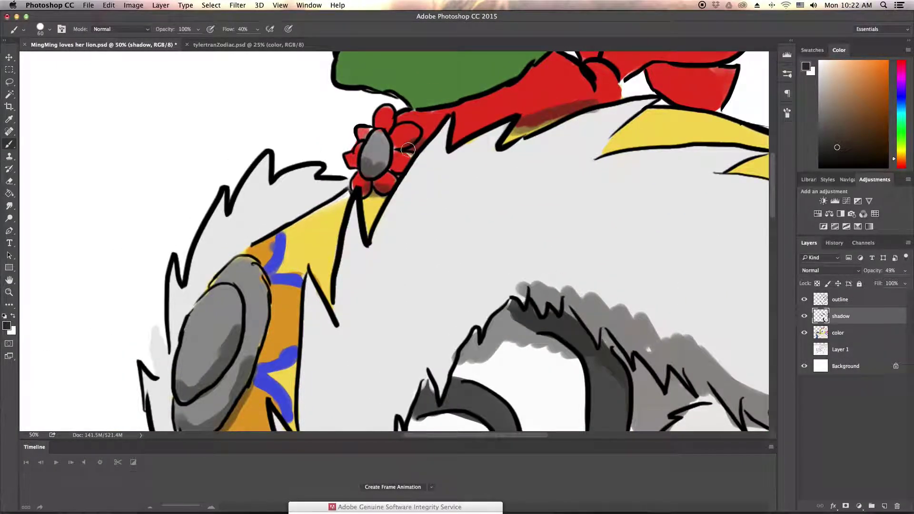
scroll(377, 194, "up", 5)
mouse_move(295, 184)
left_mouse_down()
mouse_move(464, 172)
mouse_move(619, 252)
left_mouse_up()
scroll(505, 217, "up", 3)
left_click_drag(523, 215, 649, 183)
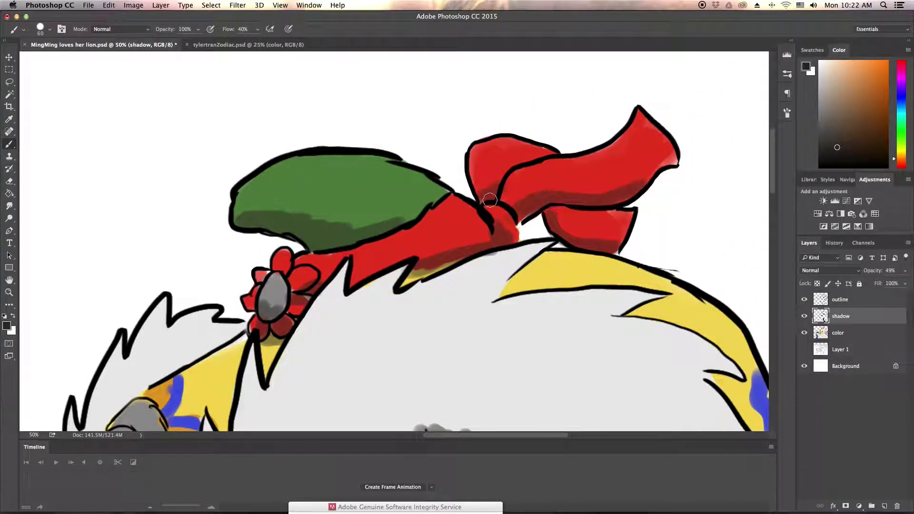
scroll(476, 238, "down", 10)
- Paint grey shadow strokes along the white fur's lower edge and near the hand
left_click_drag(367, 300, 388, 355)
scroll(388, 355, "left", 4)
mouse_move(352, 209)
left_mouse_down()
mouse_move(386, 261)
mouse_move(272, 285)
left_mouse_up()
scroll(371, 238, "down", 10)
scroll(372, 311, "down", 3)
left_click_drag(373, 311, 495, 352)
scroll(476, 334, "down", 5)
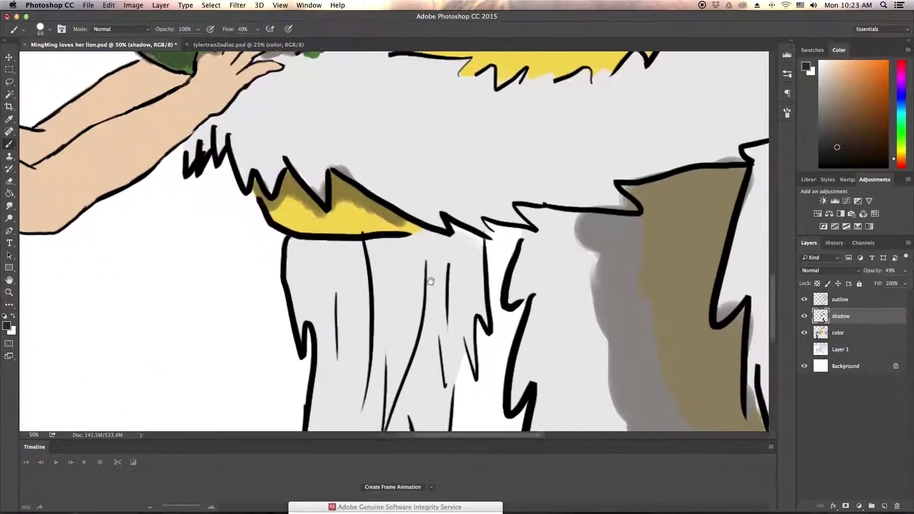
left_click_drag(524, 162, 571, 333)
scroll(594, 303, "down", 2)
scroll(594, 303, "down", 3)
left_click_drag(571, 238, 685, 404)
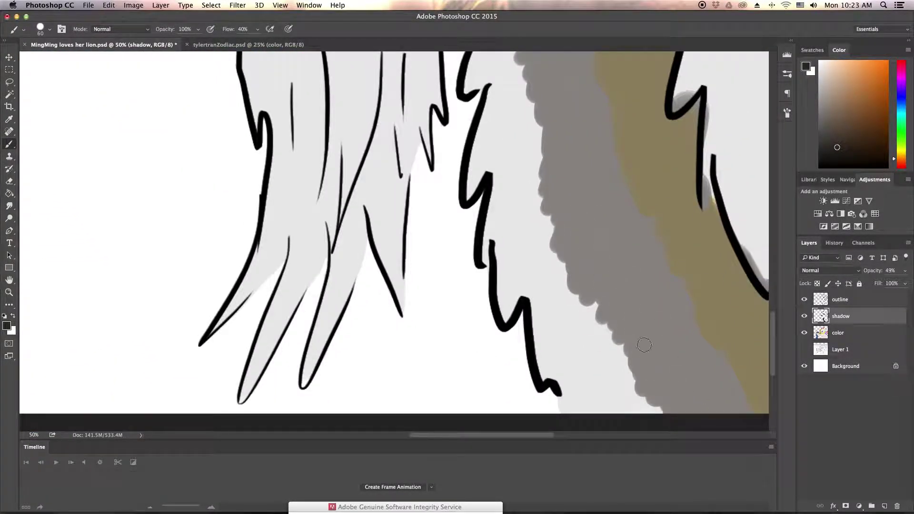
scroll(523, 238, "up", 4)
scroll(523, 238, "left", 3)
- Paint grey shadow streaks down the leg fur and the fur near the hand
left_click_drag(564, 180, 533, 371)
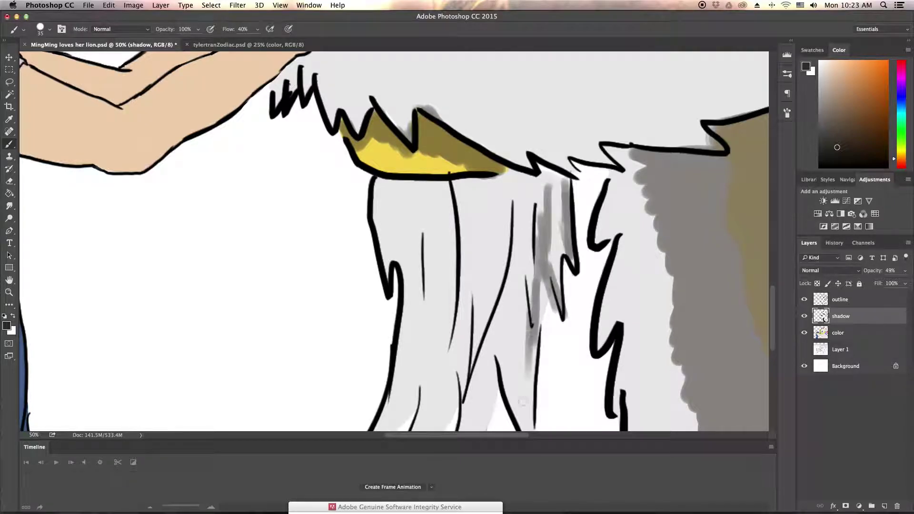
scroll(524, 285, "down", 5)
left_click_drag(495, 124, 460, 250)
scroll(476, 238, "up", 4)
mouse_move(514, 142)
left_mouse_down()
mouse_move(471, 318)
mouse_move(419, 380)
left_mouse_up()
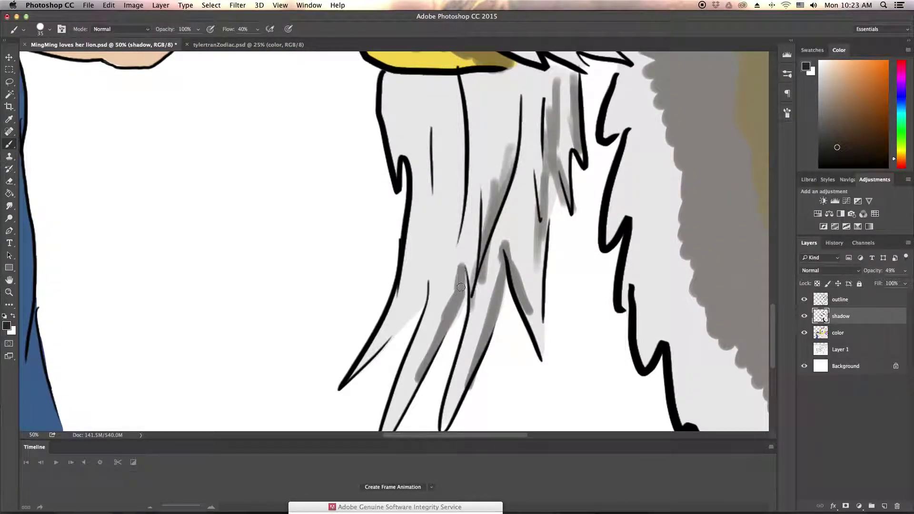
scroll(452, 285, "up", 2)
left_click_drag(490, 233, 462, 285)
left_click_drag(459, 314, 400, 400)
left_click_drag(469, 247, 440, 349)
left_click_drag(424, 210, 434, 163)
scroll(434, 162, "up", 2)
scroll(434, 162, "right", 3)
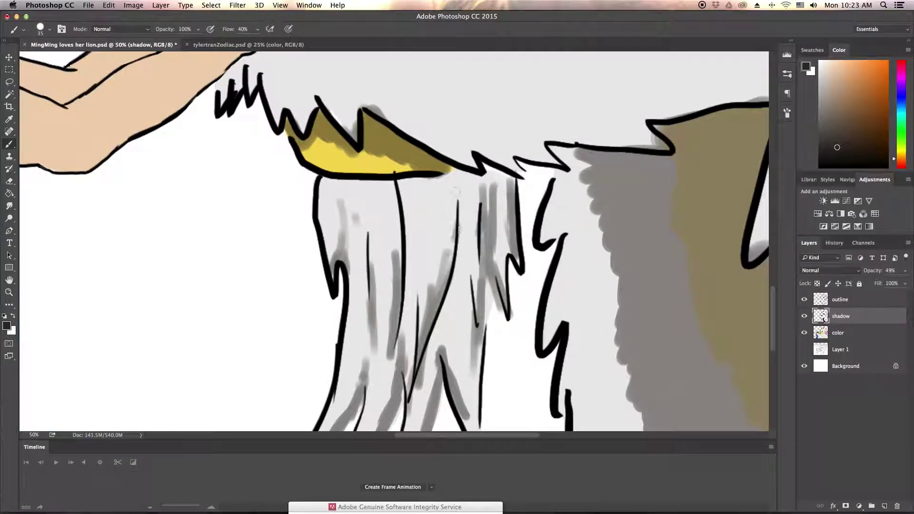
left_click_drag(459, 224, 404, 247)
scroll(404, 247, "up", 5)
- With a larger brush, shade the fur edge, the medallion's lower-left edge and the brown fur
key("bracketright")
key("bracketright")
key("bracketright")
mouse_move(190, 264)
left_mouse_down()
mouse_move(161, 287)
mouse_move(214, 314)
mouse_move(286, 338)
mouse_move(476, 367)
mouse_move(204, 246)
left_mouse_up()
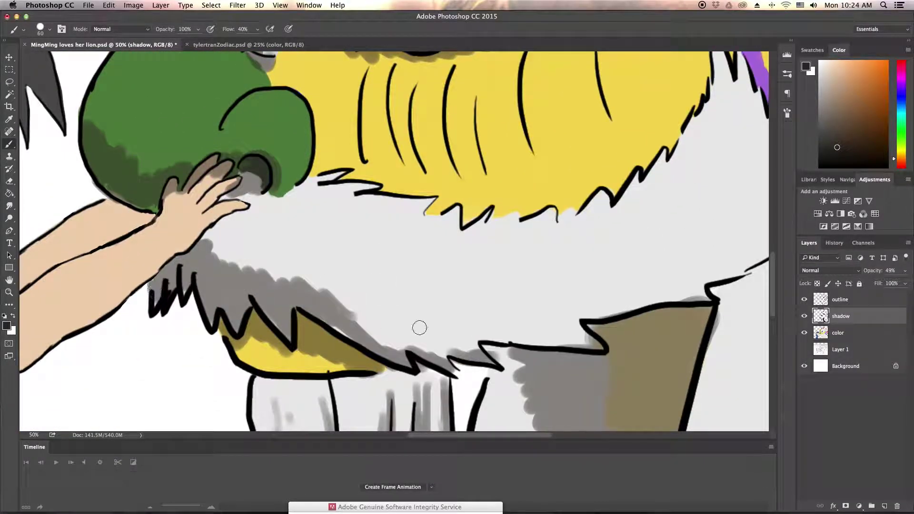
scroll(419, 327, "right", 6)
scroll(419, 327, "up", 2)
scroll(445, 248, "up", 2)
scroll(445, 247, "up", 1)
left_click_drag(542, 226, 445, 247)
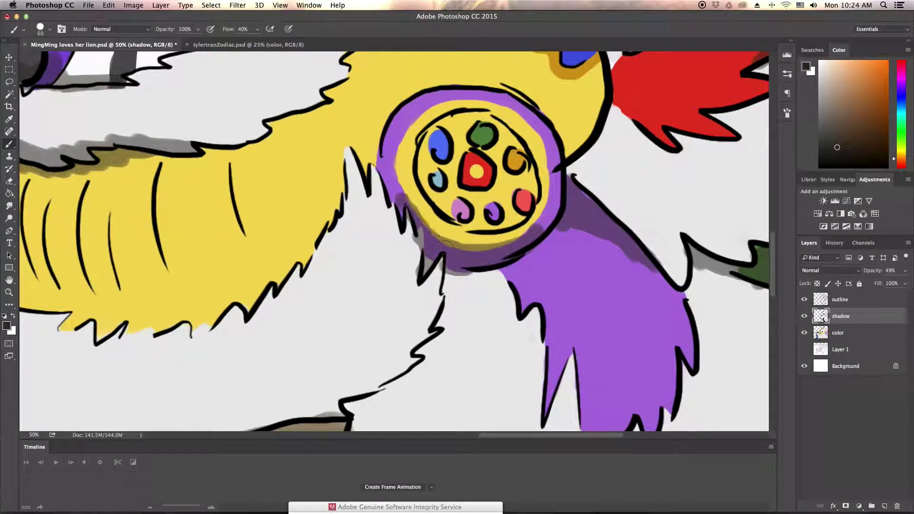
scroll(445, 247, "down", 4)
scroll(445, 247, "left", 1)
mouse_move(409, 186)
left_mouse_down()
mouse_move(361, 353)
mouse_move(438, 174)
left_mouse_up()
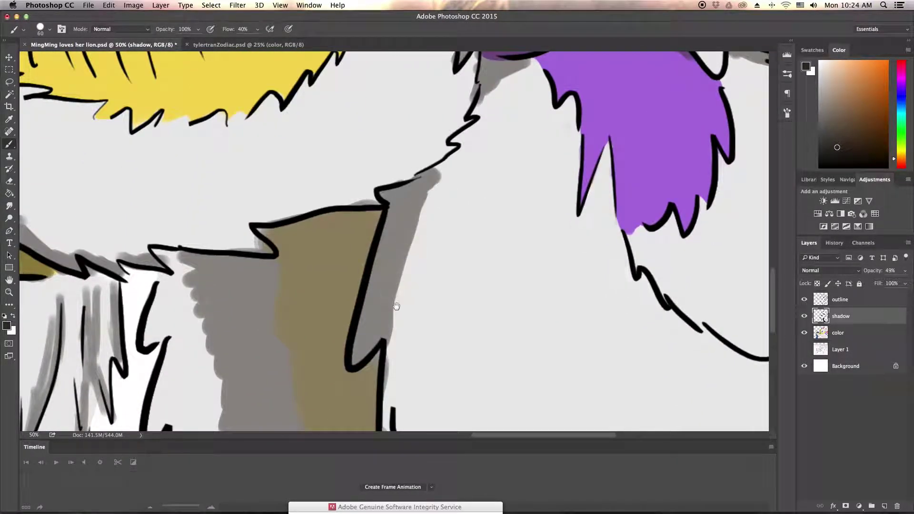
scroll(396, 306, "down", 5)
left_click_drag(395, 143, 472, 352)
scroll(428, 238, "down", 5)
left_click_drag(524, 286, 361, 133)
- With an even larger brush, shade the white mane outline, the mane above the red area and the crown's grey disc
key("bracketright")
scroll(386, 198, "up", 3)
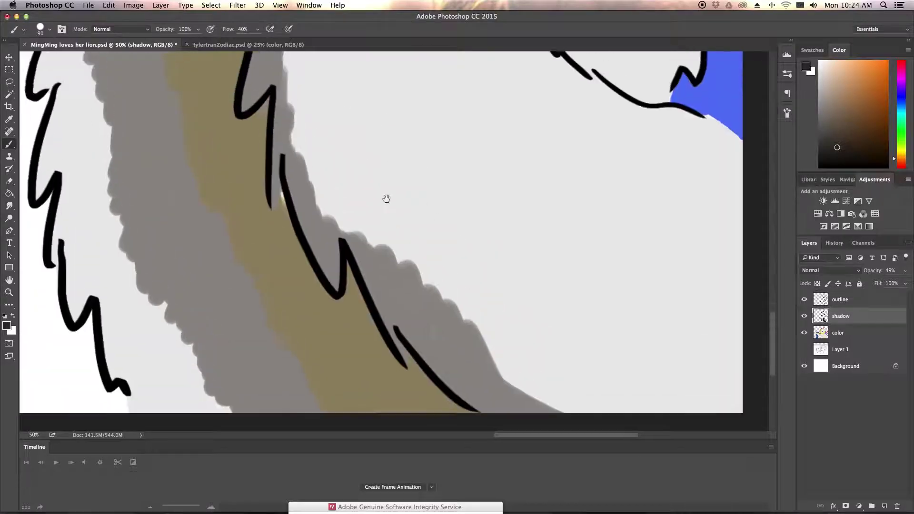
scroll(386, 198, "up", 1)
scroll(316, 184, "up", 3)
scroll(323, 215, "up", 3)
scroll(324, 214, "left", 2)
scroll(326, 241, "down", 3)
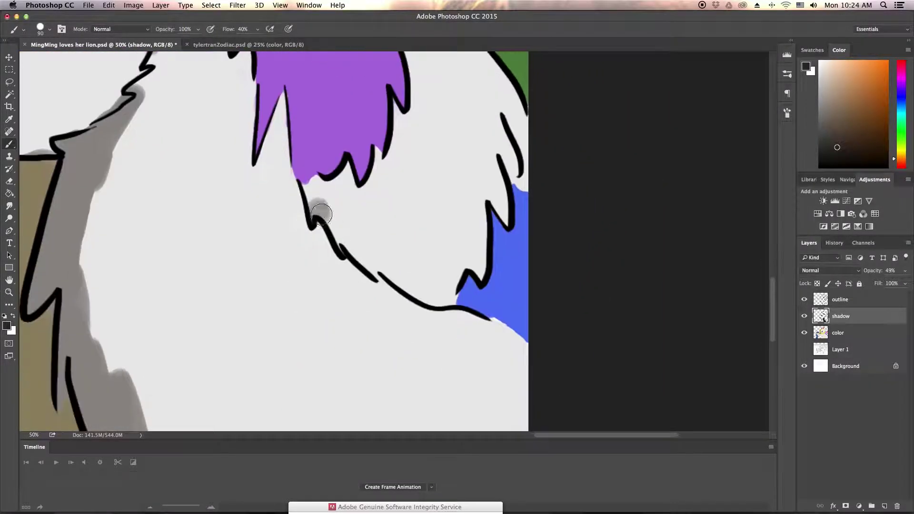
left_click_drag(321, 214, 471, 304)
scroll(323, 214, "up", 5)
scroll(324, 214, "up", 3)
scroll(323, 214, "right", 2)
mouse_move(447, 242)
left_mouse_down()
mouse_move(324, 213)
mouse_move(205, 138)
left_mouse_up()
scroll(214, 142, "up", 5)
scroll(214, 143, "up", 4)
left_click_drag(456, 190, 385, 286)
scroll(375, 247, "up", 5)
scroll(374, 246, "left", 3)
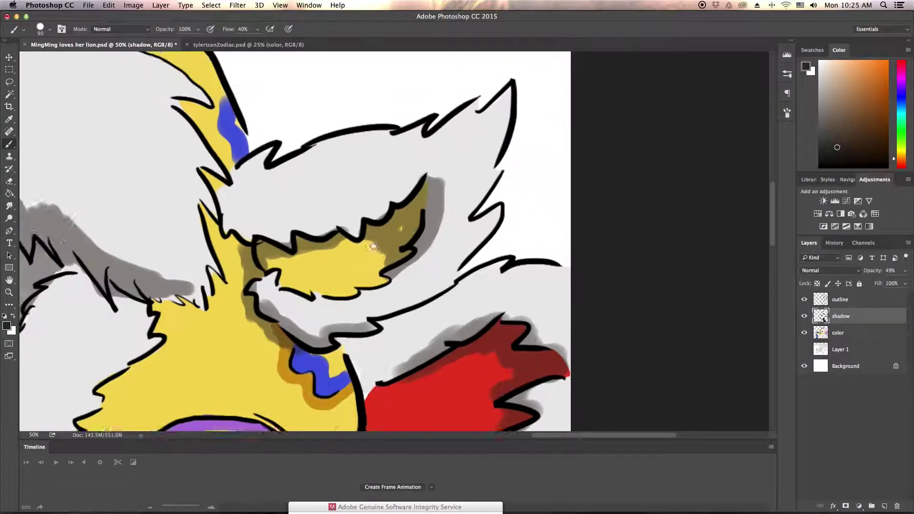
scroll(374, 247, "left", 5)
scroll(333, 238, "up", 5)
scroll(309, 238, "down", 6)
left_click_drag(243, 285, 294, 245)
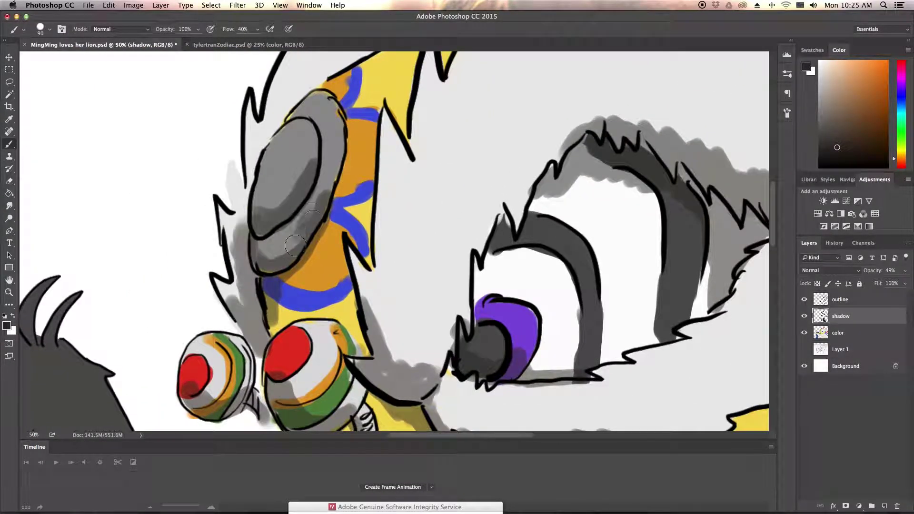
scroll(295, 247, "down", 5)
scroll(271, 278, "up", 3)
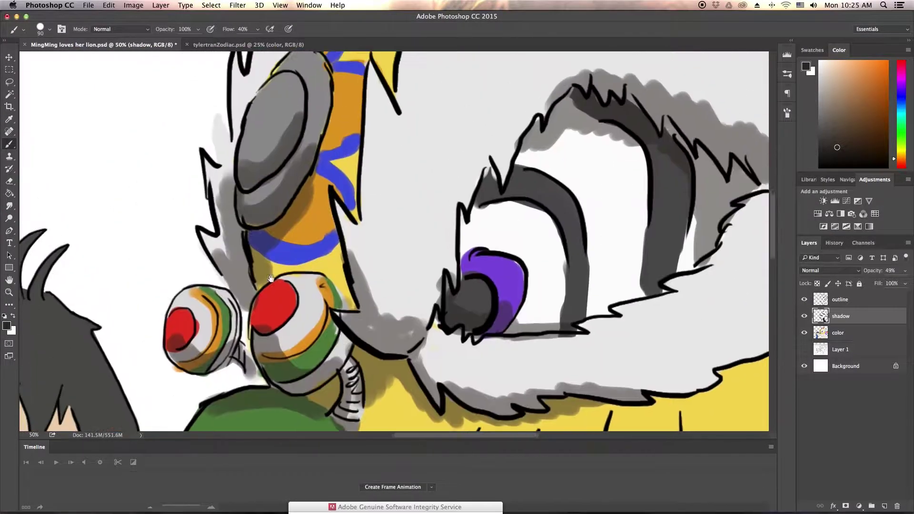
- Hide the shadow layer and paint the eye stripe's orange and light grey on the color layer
left_click(804, 316)
left_click(847, 333)
key("i")
left_click(199, 290)
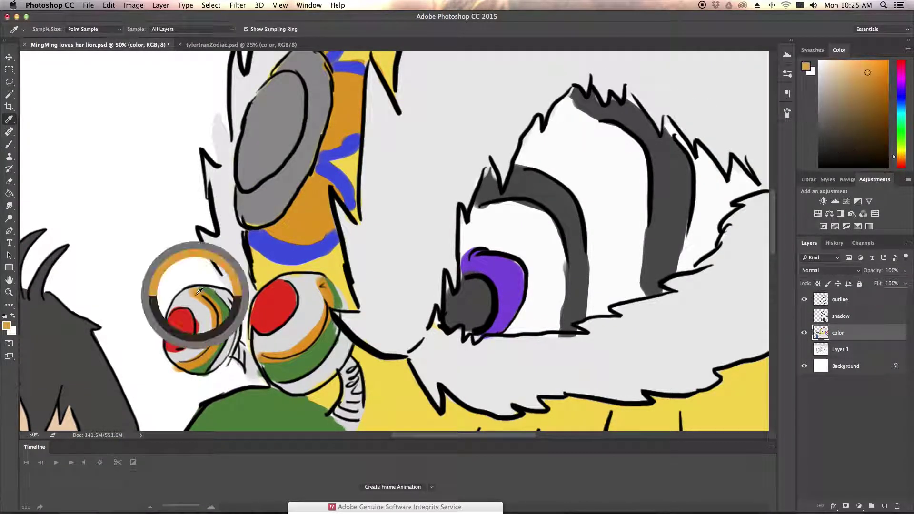
key("b")
scroll(201, 370, "up", 4)
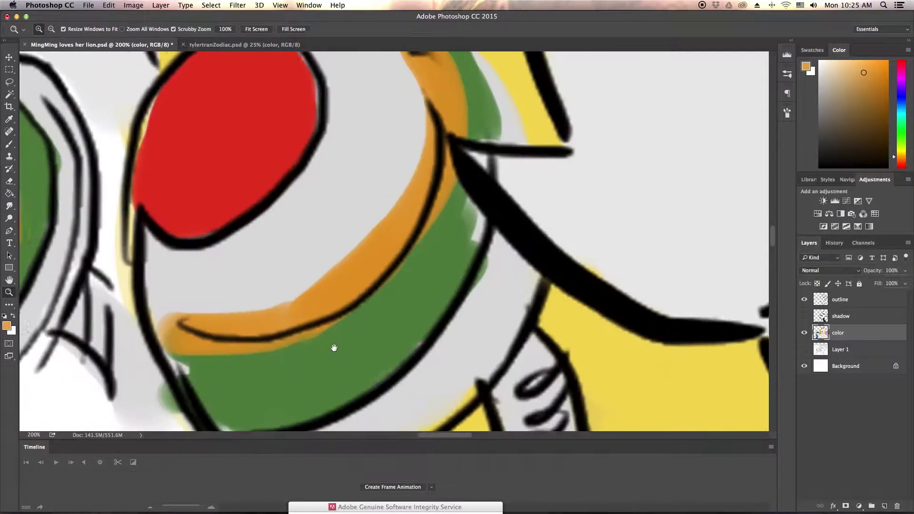
scroll(314, 318, "down", 3)
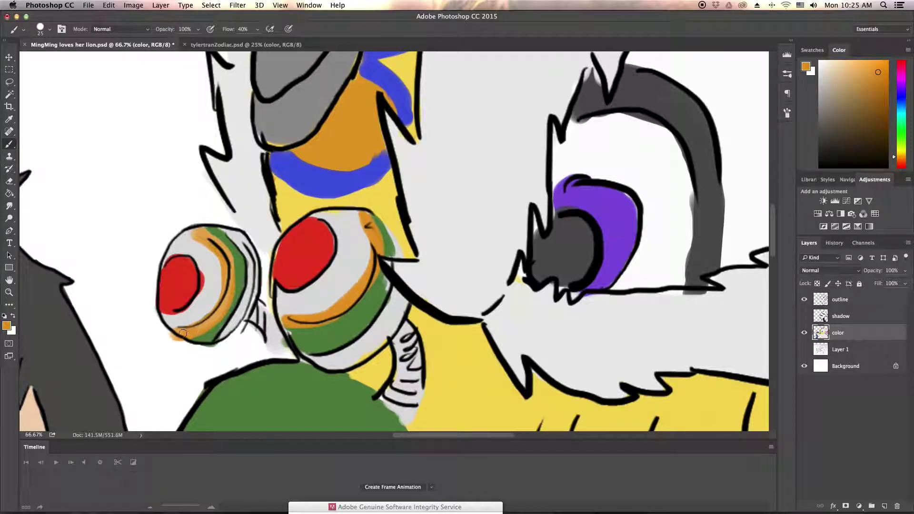
left_click(205, 284, "alt")
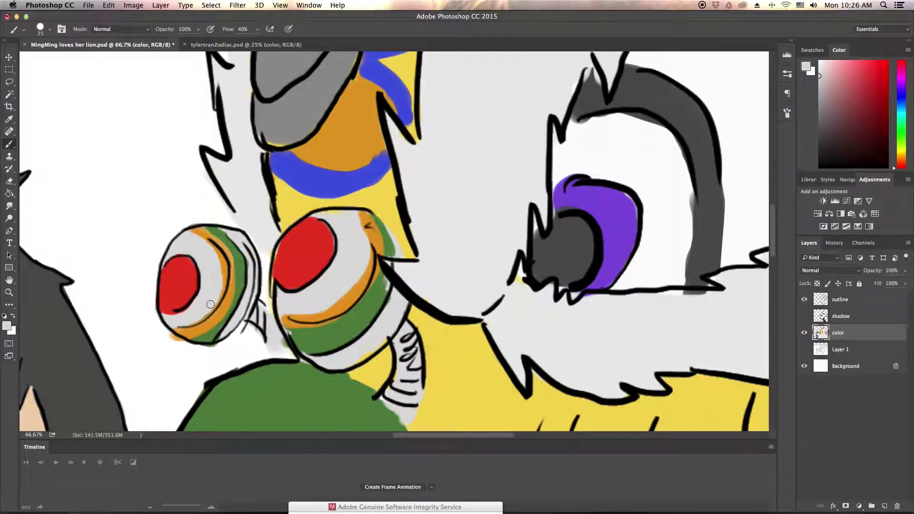
- Erase stray paint and touch up the eye's green ring, light grey and red
key("e")
key("b")
left_click(386, 282, "alt")
key("e")
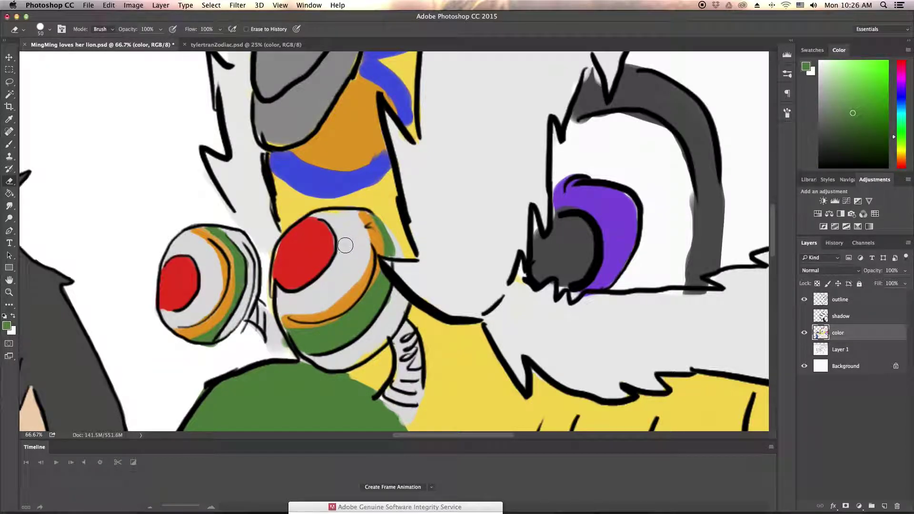
key("b")
left_click(345, 245, "alt")
left_click(295, 257, "alt")
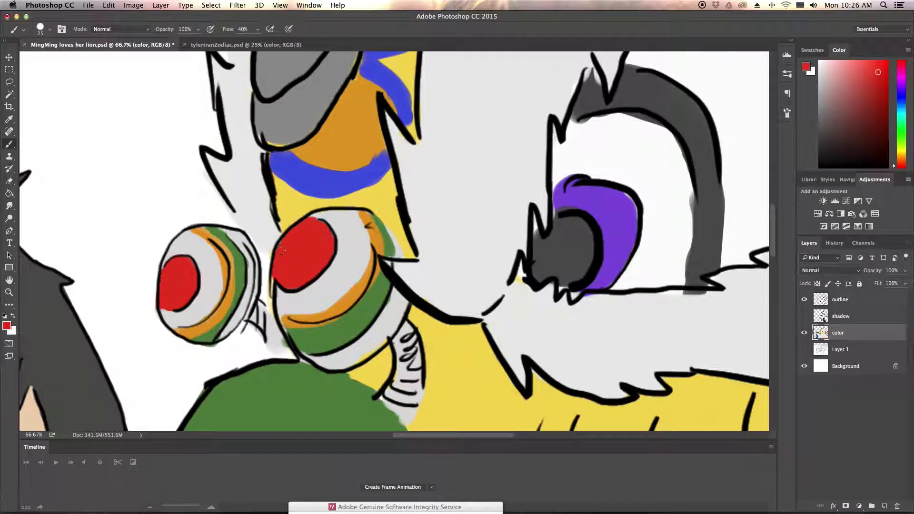
- Repaint the green ring and light grey around the eye, then erase the excess
scroll(281, 250, "down", 3)
scroll(280, 250, "right", 3)
left_click(339, 263, "alt")
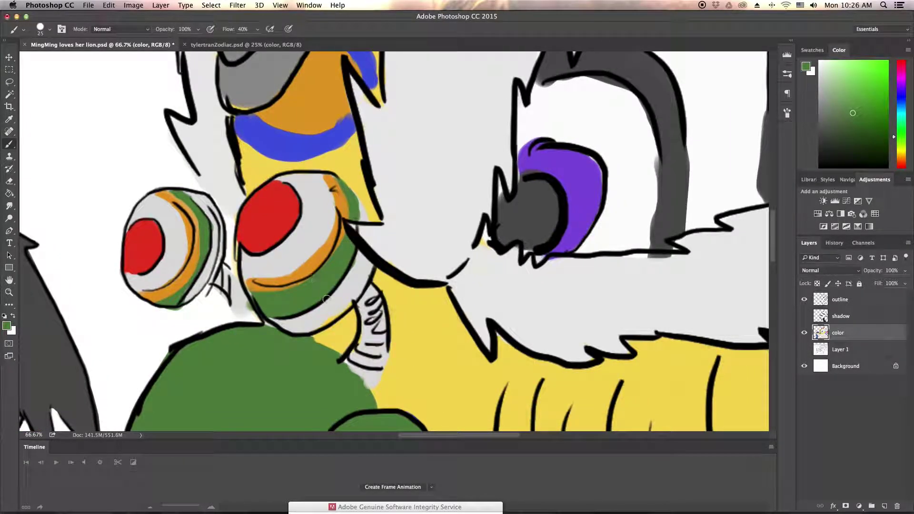
left_click(322, 322, "alt")
scroll(370, 243, "down", 2)
scroll(371, 243, "left", 3)
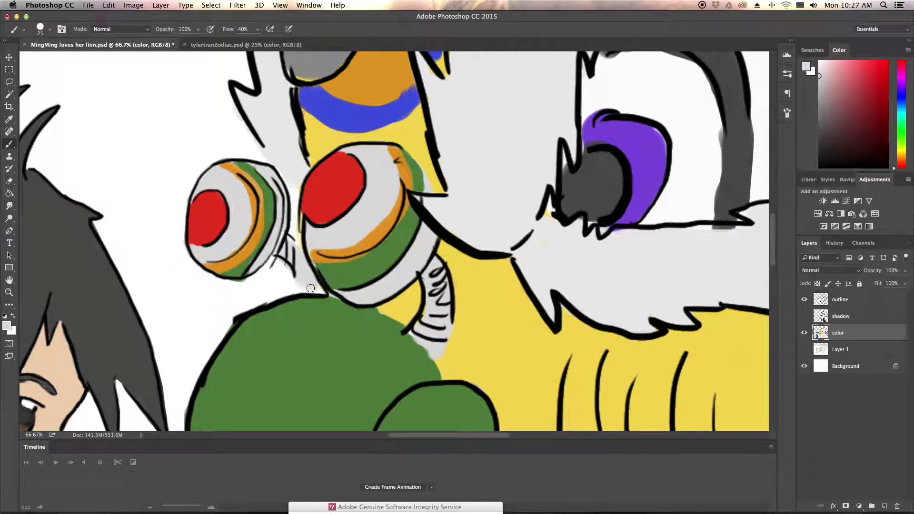
key("e")
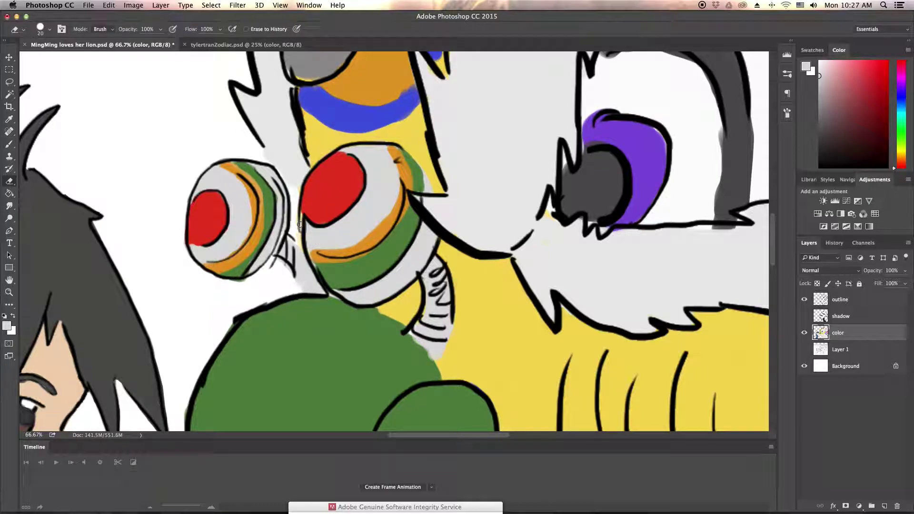
- Alternate between the outline and color layers, erasing and repainting the eye's light grey
key("alt+bracketright")
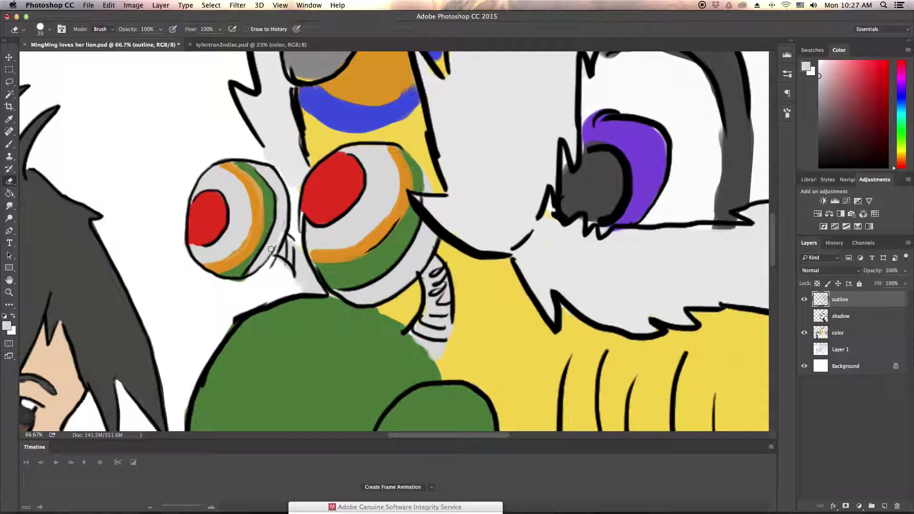
key("b")
key("e")
key("alt+bracketleft")
key("b")
left_click(281, 196, "alt")
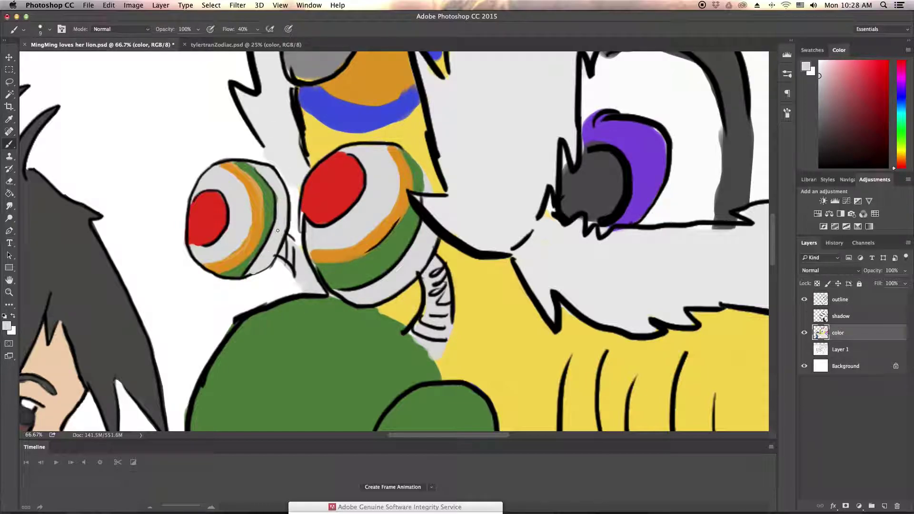
key("e")
key("alt+bracketright")
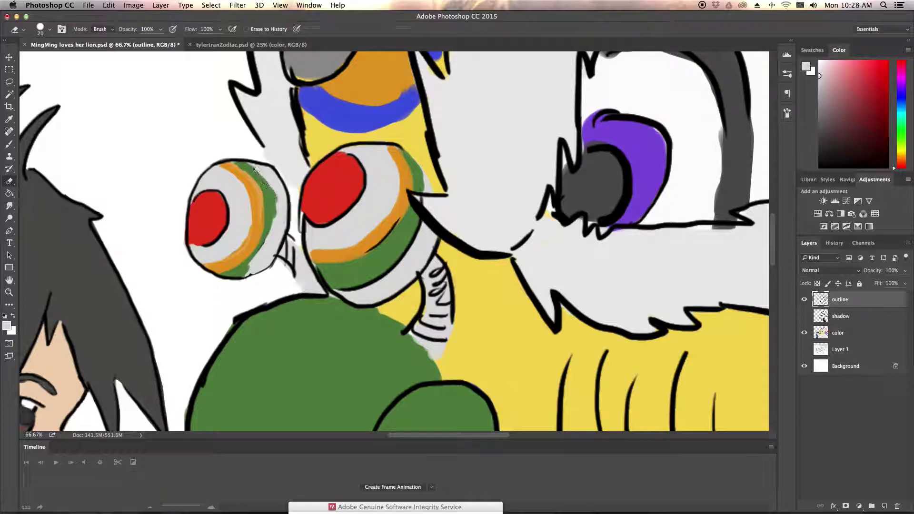
key("b")
- Touch up the green and orange stripes around the eye on the color layer
left_click(268, 239, "alt")
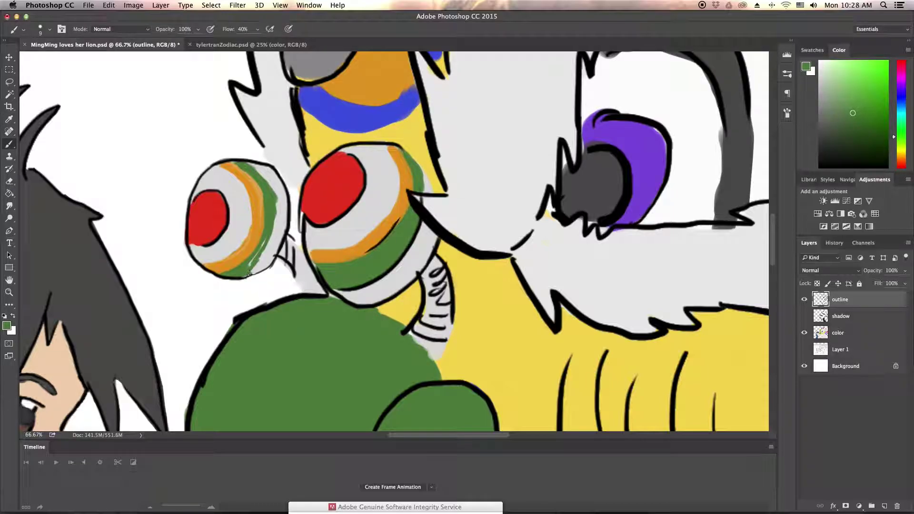
key("alt+bracketleft")
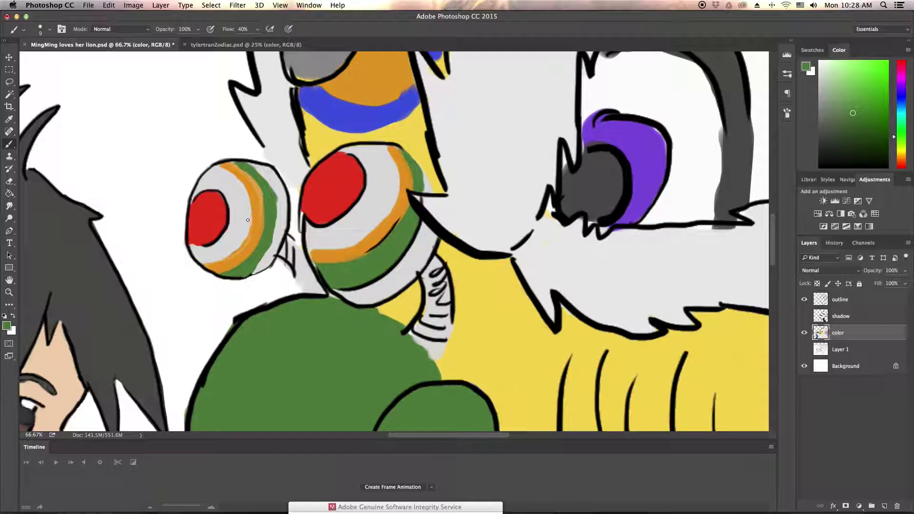
left_click(259, 200, "alt")
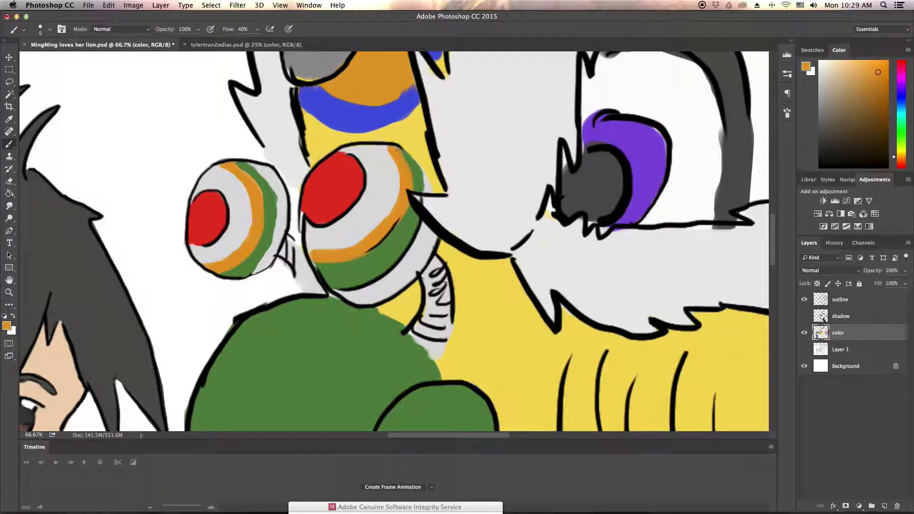
key("alt+bracketright")
scroll(647, 302, "right", 2)
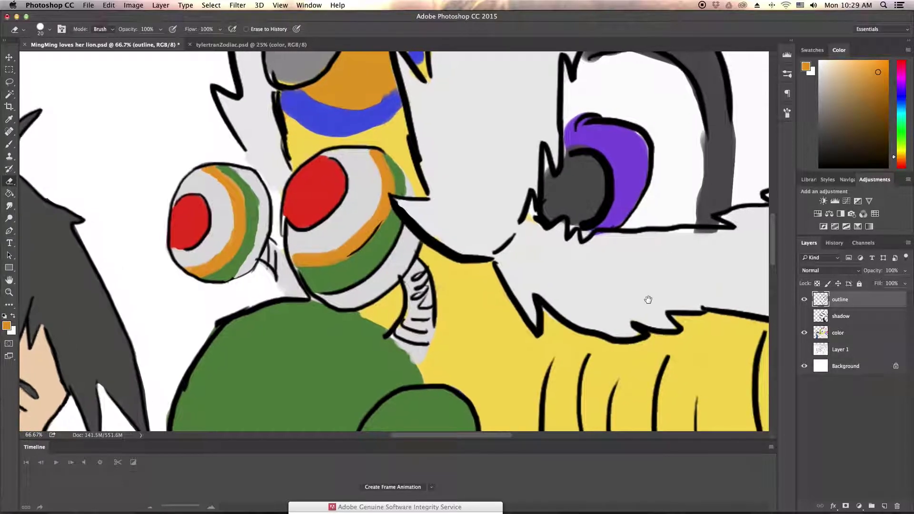
left_click(532, 217, "alt")
key("alt+bracketleft")
key("alt+bracketleft")
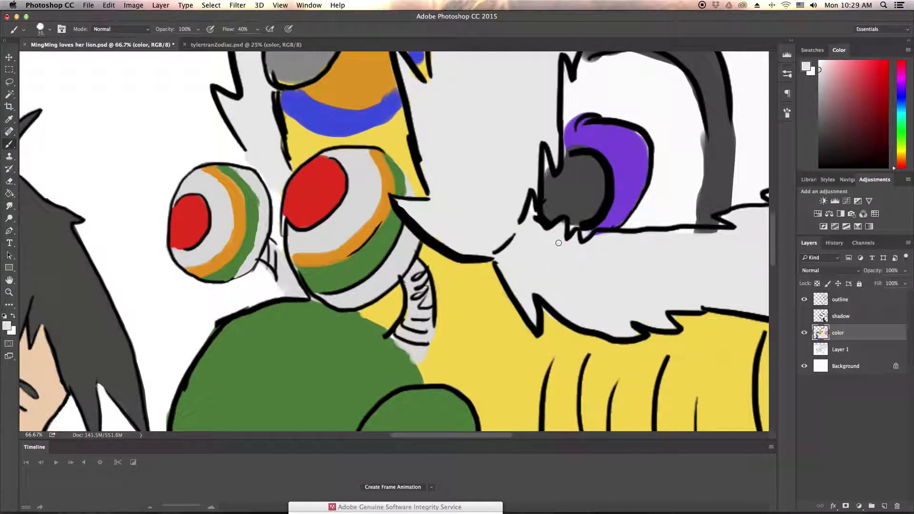
- Paint the lion's purple iris, dark grey pupil and the light grey fur below the eye
left_click(625, 210, "alt")
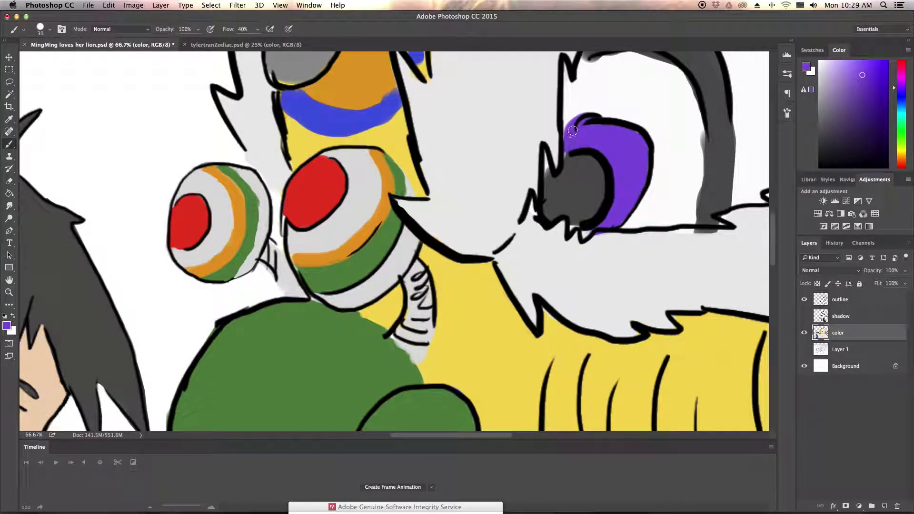
left_click(591, 202, "alt")
left_click(591, 225, "alt")
left_click(618, 238, "alt")
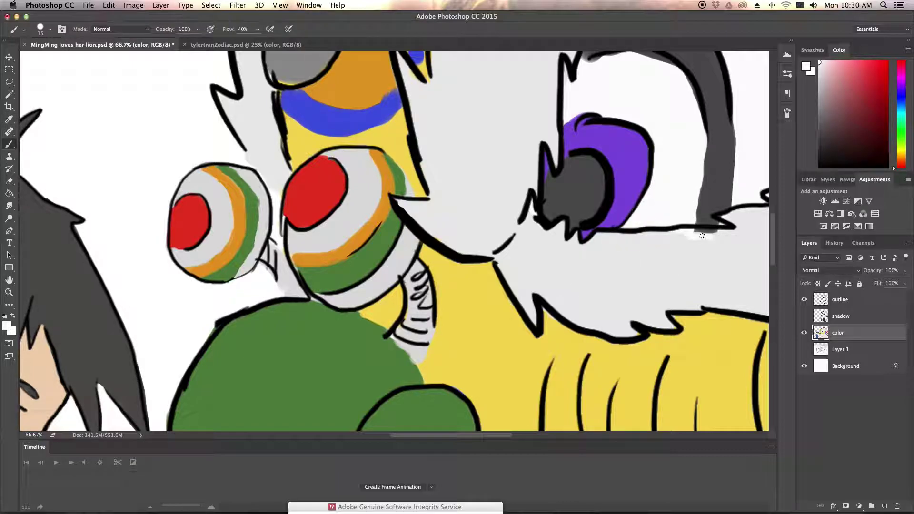
scroll(722, 245, "right", 5)
scroll(620, 278, "up", 5)
- Show the shadow layer again, reset the colour to black and zoom in on the girl
left_click(804, 315)
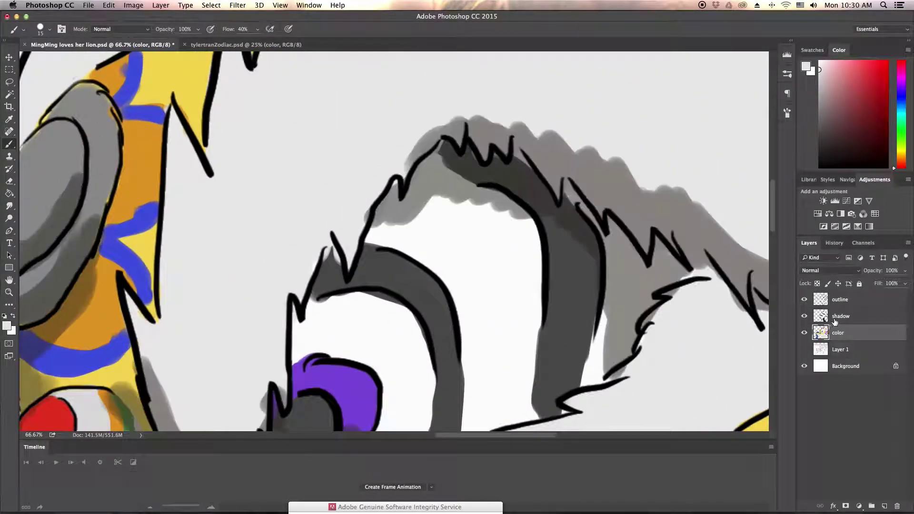
left_click(835, 321)
key("z")
key("ctrl+minus")
key("ctrl+minus")
key("ctrl+minus")
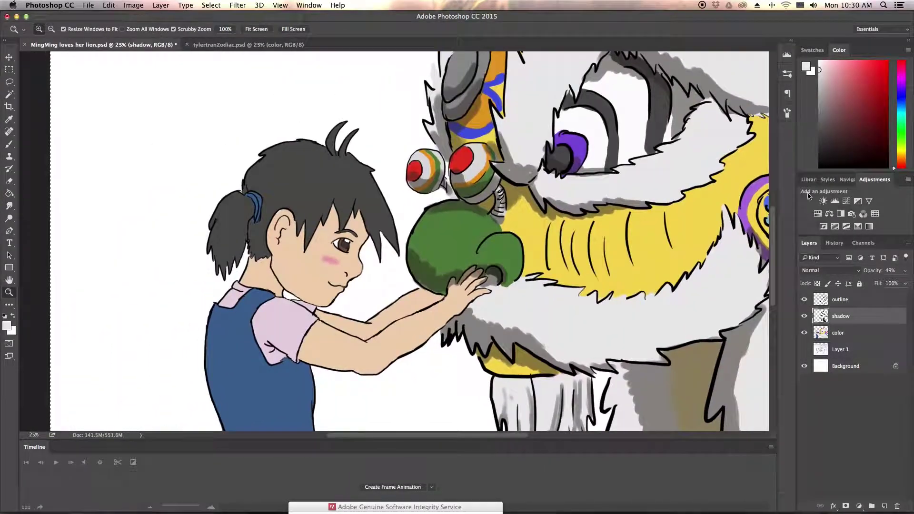
key("d")
key("ctrl+plus")
key("ctrl+plus")
key("b")
key("alt+bracketleft")
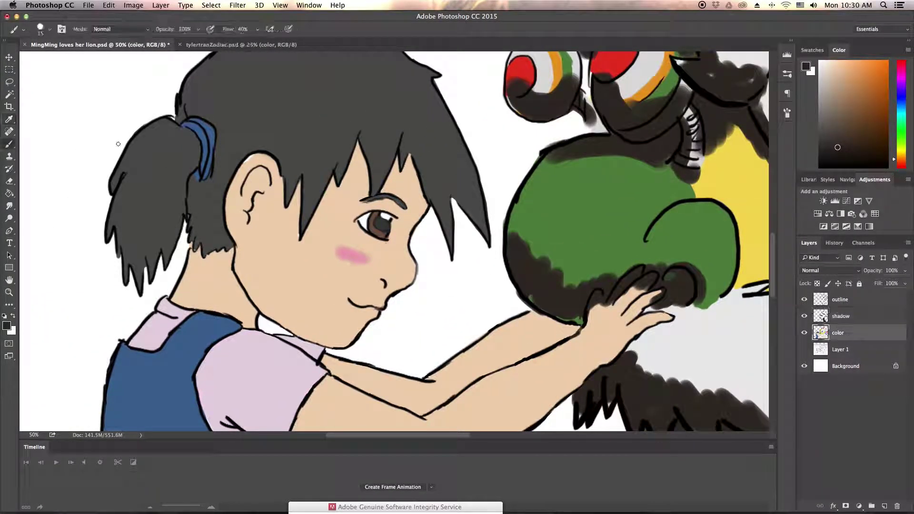
- Lower the shadow layer's opacity to 54% and pan across the girl to check the result
left_click(62, 110)
left_click(834, 316)
left_click_drag(905, 270, 908, 275)
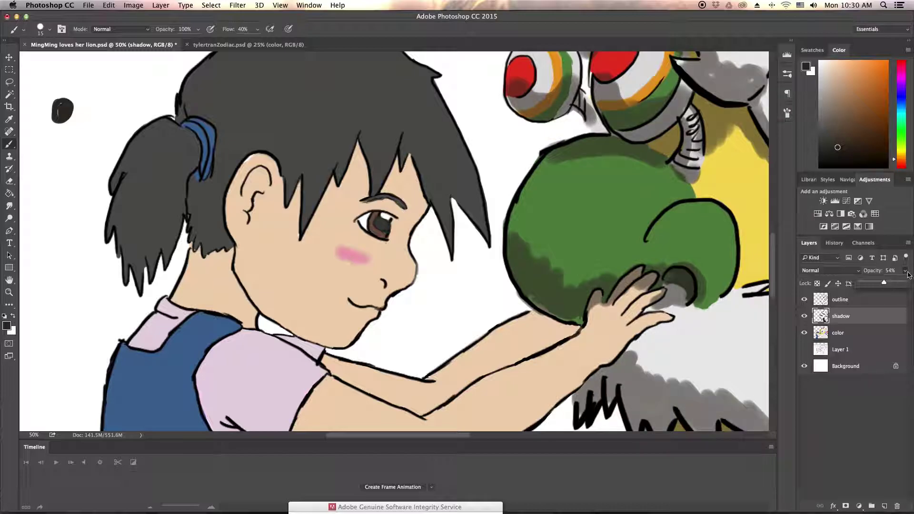
left_click(331, 291)
left_click_drag(263, 180, 356, 210)
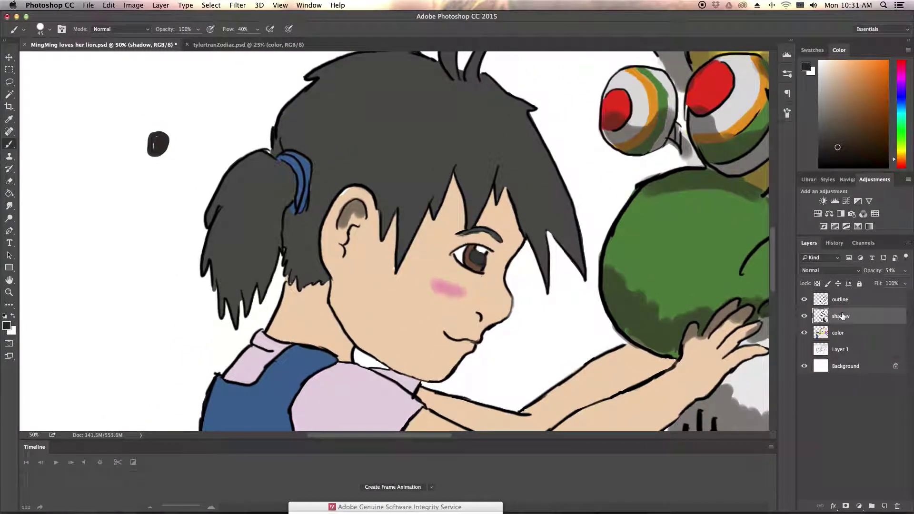
key("alt+bracketright")
left_click_drag(401, 290, 464, 290)
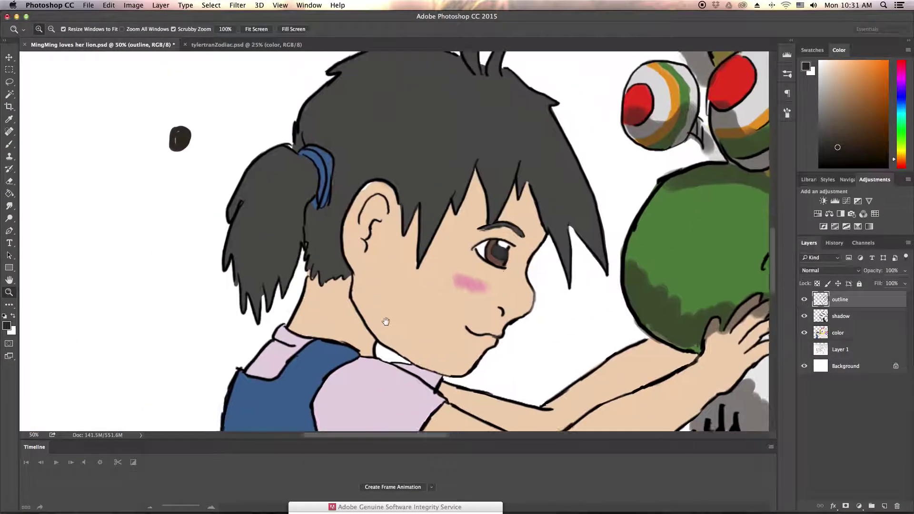
- Make the outline layer active and zoom in on the girl's head
key("l")
left_click(840, 316)
left_click(842, 300)
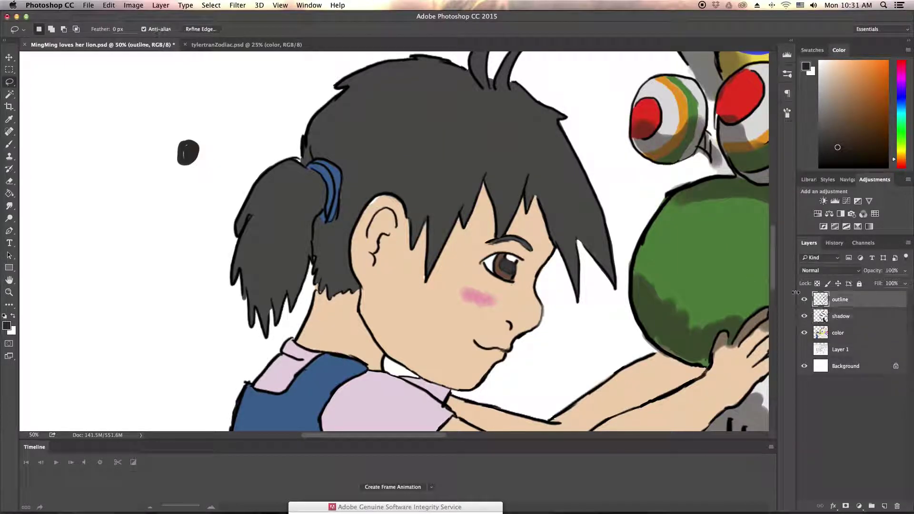
key("z")
left_click(414, 267, "alt")
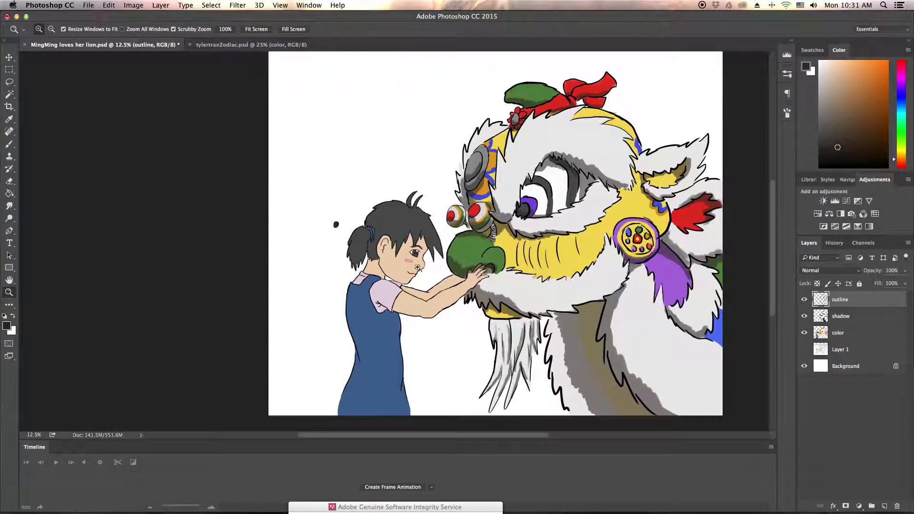
left_click(418, 268)
left_click(415, 269)
- Shrink and slightly tilt the lassoed ear outline, then nudge it into place
left_click_drag(351, 266, 399, 300)
key("ctrl+t")
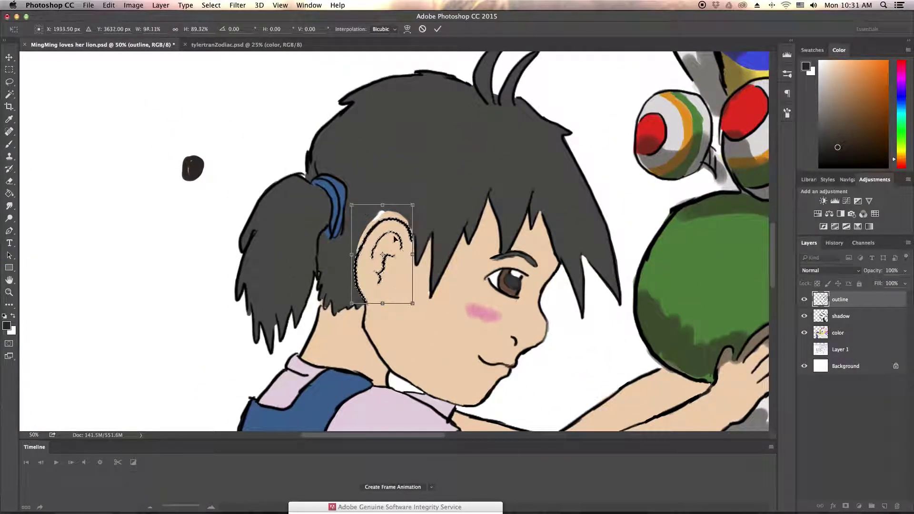
left_click_drag(416, 194, 405, 205)
key("Return")
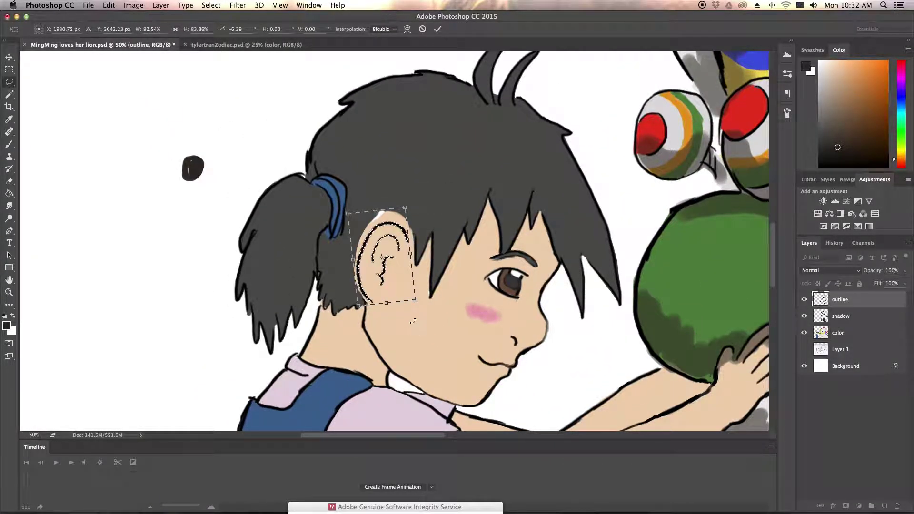
key("ctrl+d")
key("alt+bracketleft")
key("alt+bracketleft")
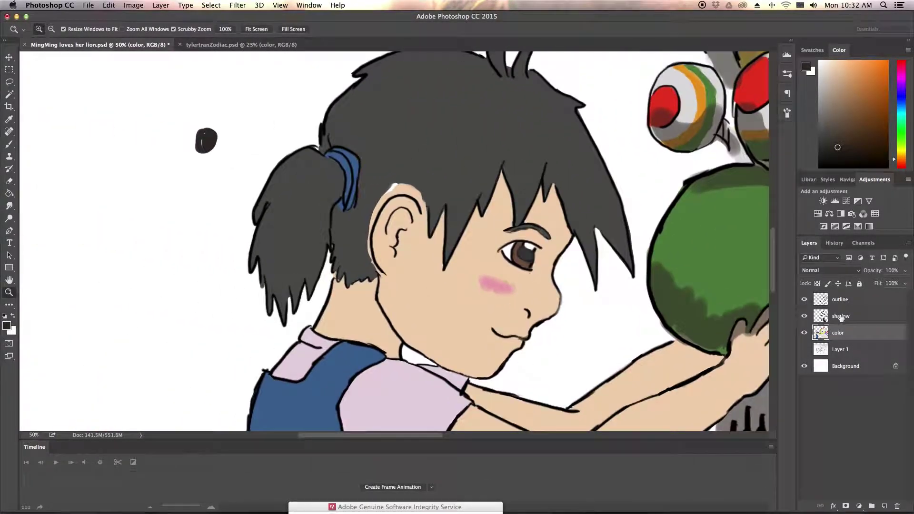
key("alt+bracketright")
key("alt+bracketright")
mouse_move(413, 267)
left_mouse_down()
mouse_move(416, 232)
mouse_move(376, 267)
left_mouse_up()
key("v")
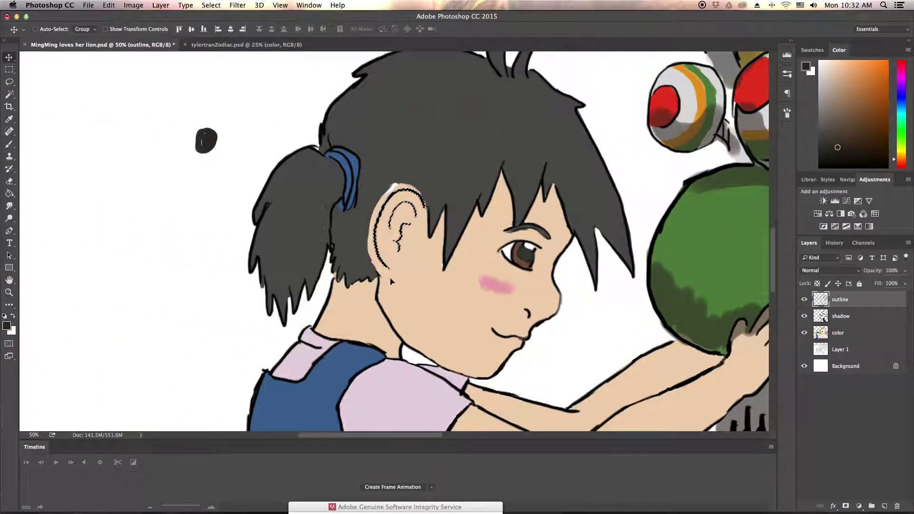
- Paint skin tone over the hair behind the ear on the color layer
key("b")
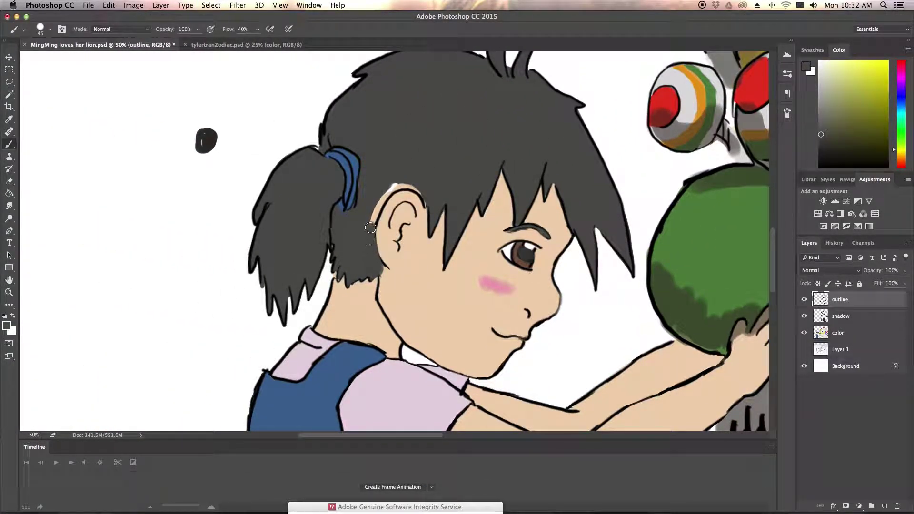
key("alt+bracketleft")
key("alt+bracketleft")
left_click_drag(392, 188, 420, 187)
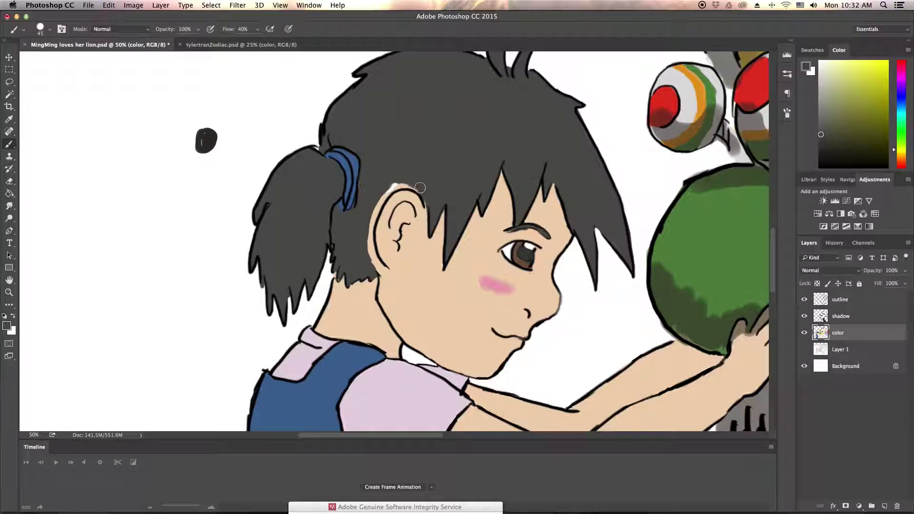
left_click(415, 253, "alt")
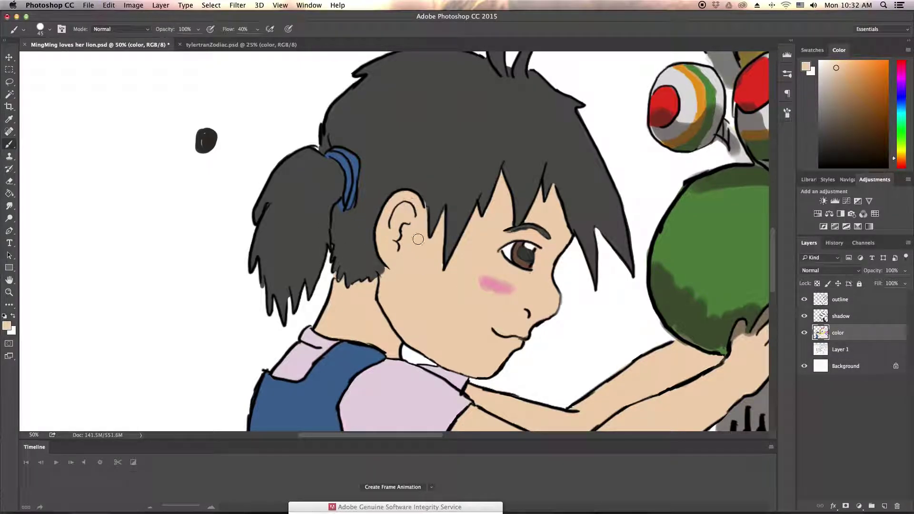
left_click(849, 322)
- Darken and thicken the lower eyelid line with a small near-black brush
key("[")
key("[")
key("[")
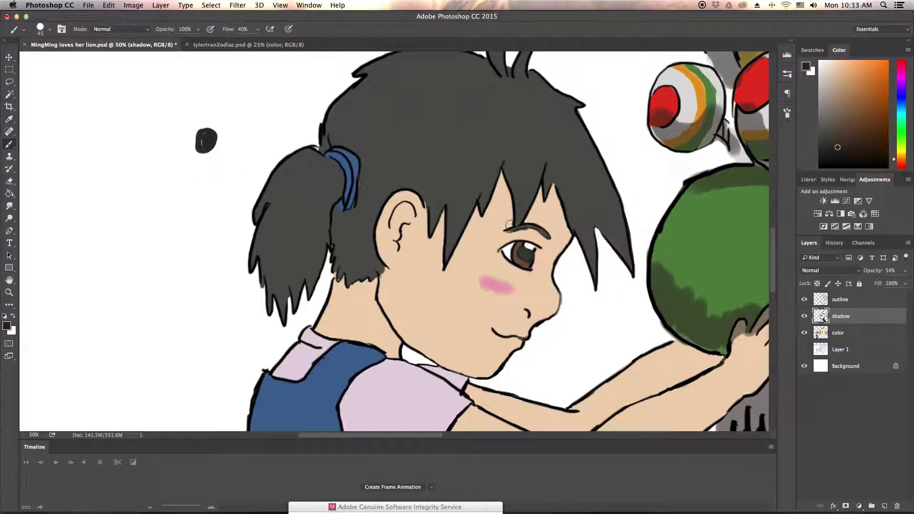
scroll(514, 287, "up", 4, "alt")
scroll(530, 299, "up", 1)
left_click(480, 202, "alt")
left_click_drag(480, 202, 477, 200)
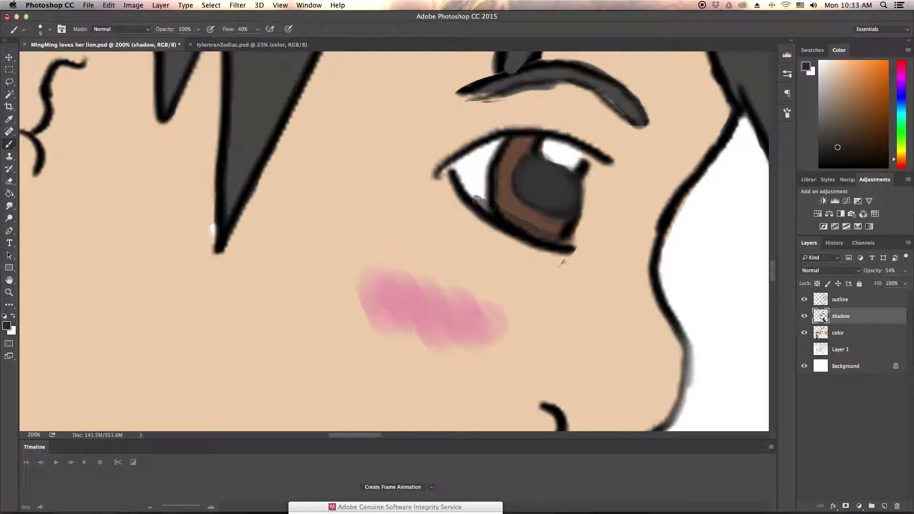
- Shade the hair spikes above the eye and the right hair spike with a larger brush
scroll(462, 179, "up", 5)
scroll(461, 179, "up", 2)
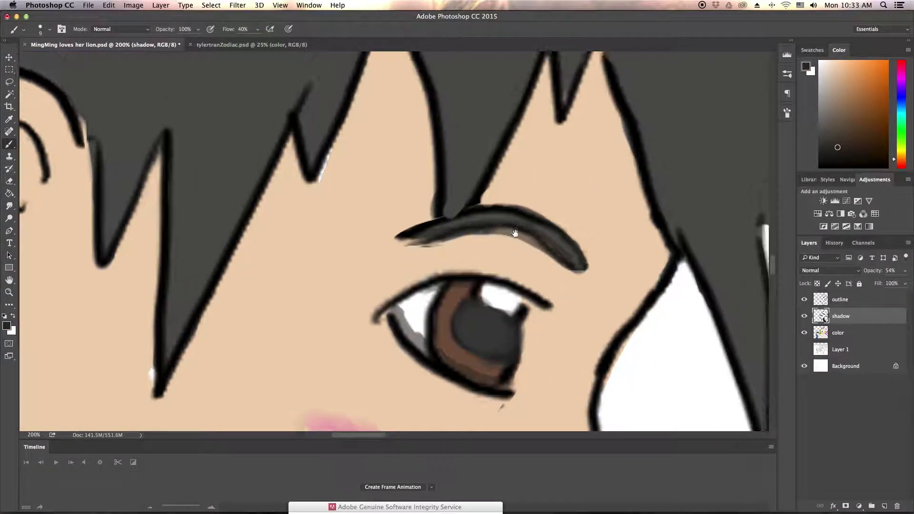
scroll(428, 143, "up", 4)
key("bracketright")
key("bracketright")
mouse_move(394, 95)
left_mouse_down()
mouse_move(377, 144)
mouse_move(406, 231)
left_mouse_up()
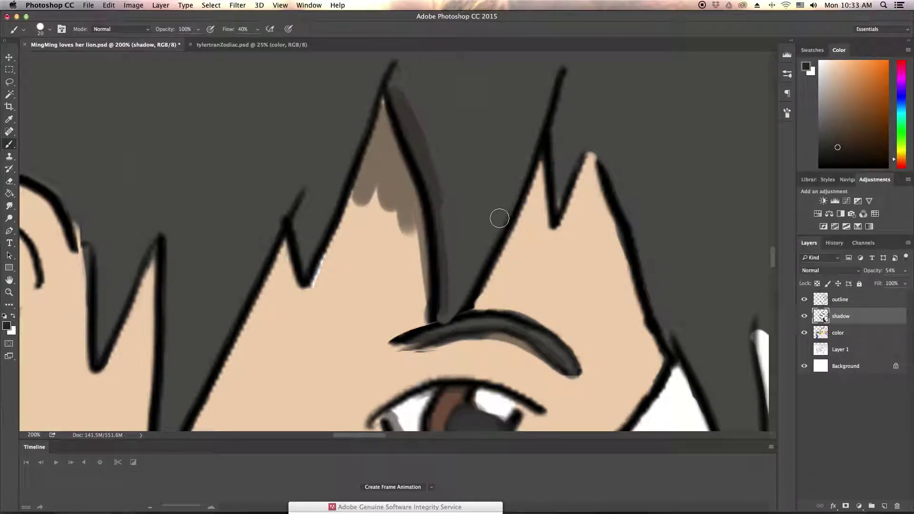
mouse_move(554, 137)
left_mouse_down()
mouse_move(536, 168)
mouse_move(571, 215)
left_mouse_up()
scroll(535, 167, "down", 3)
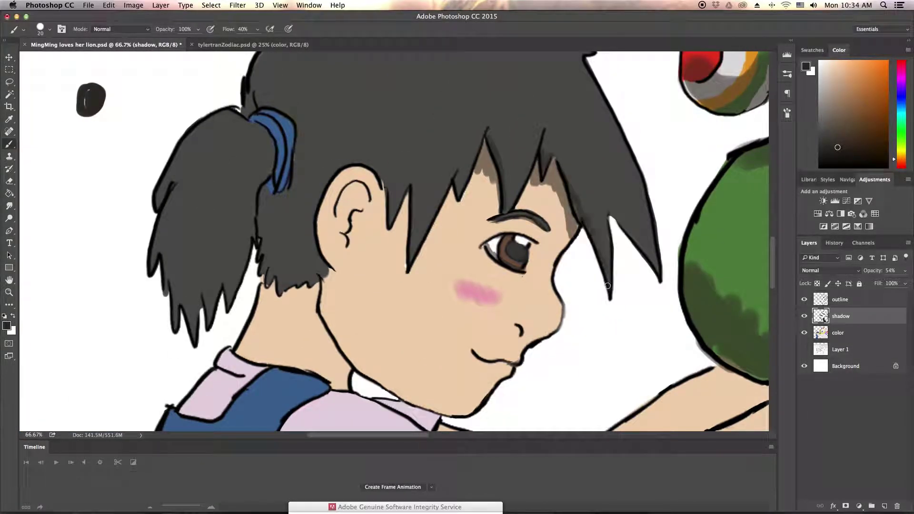
left_click_drag(608, 285, 610, 209)
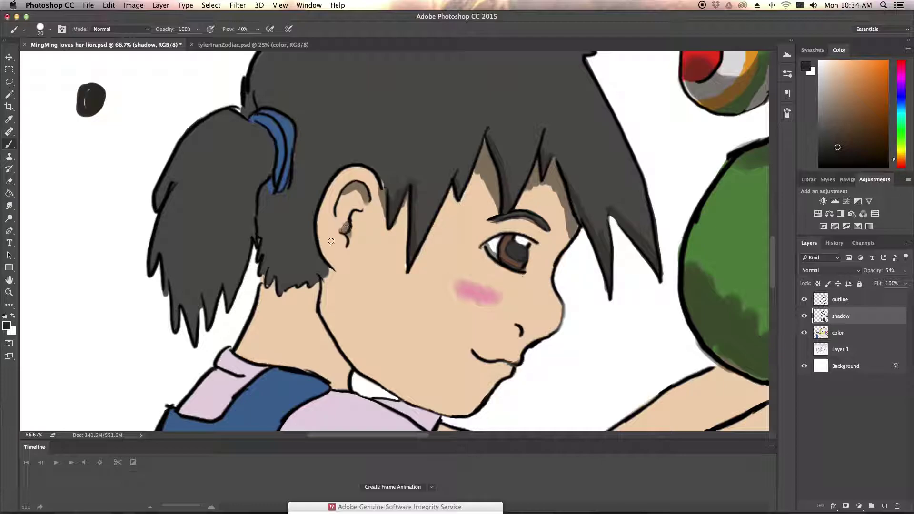
- Paint shadow along the neck below the ear and under the hair
left_click_drag(335, 270, 340, 344)
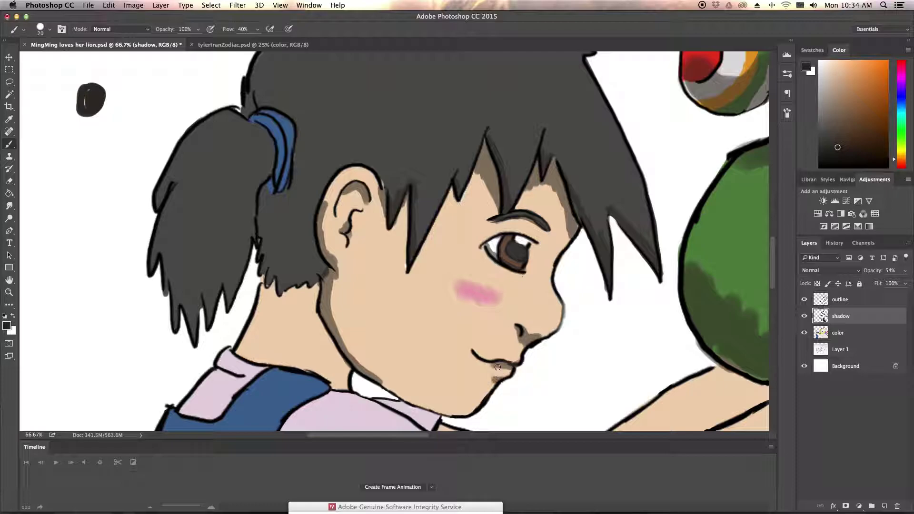
scroll(535, 336, "left", 2)
scroll(543, 320, "left", 4)
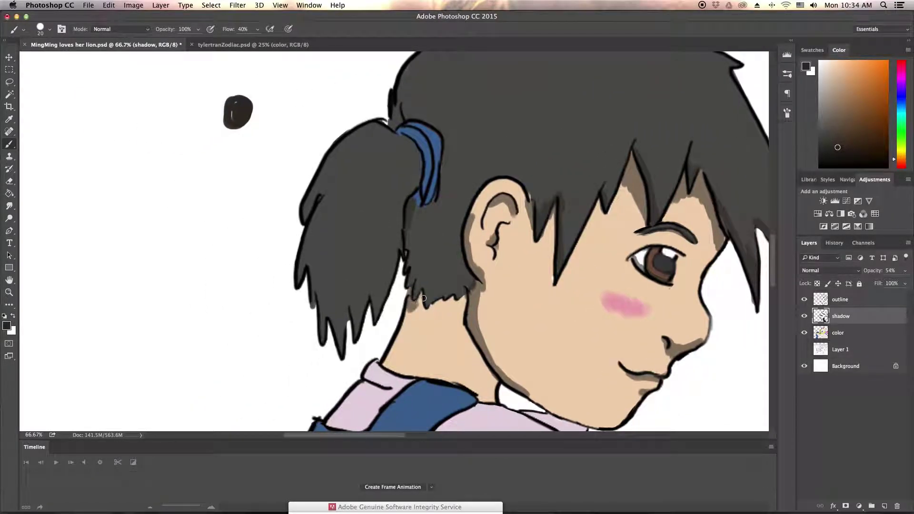
left_click_drag(424, 299, 481, 367)
- Pan around the drawing to review the hair shading and shrink the brush for finer work
scroll(429, 309, "left", 2)
scroll(428, 309, "up", 2)
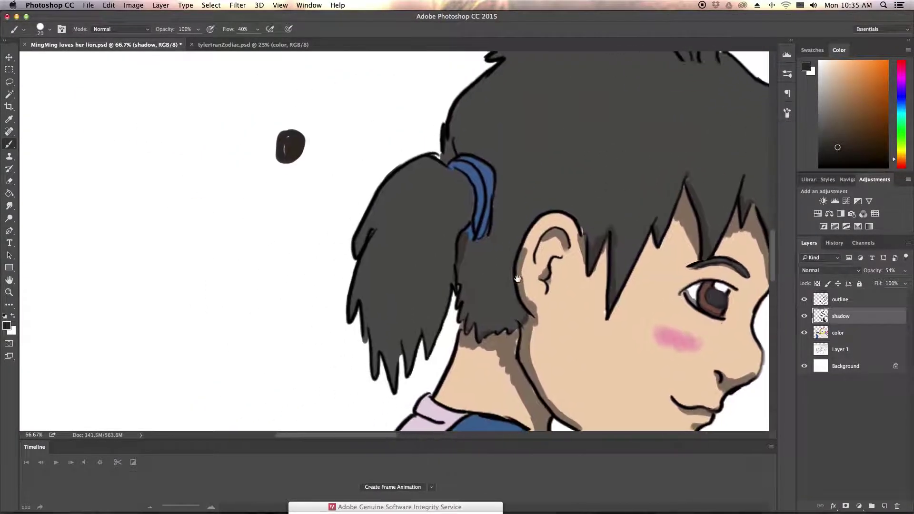
scroll(428, 309, "up", 1)
scroll(371, 291, "up", 4)
scroll(441, 300, "right", 2)
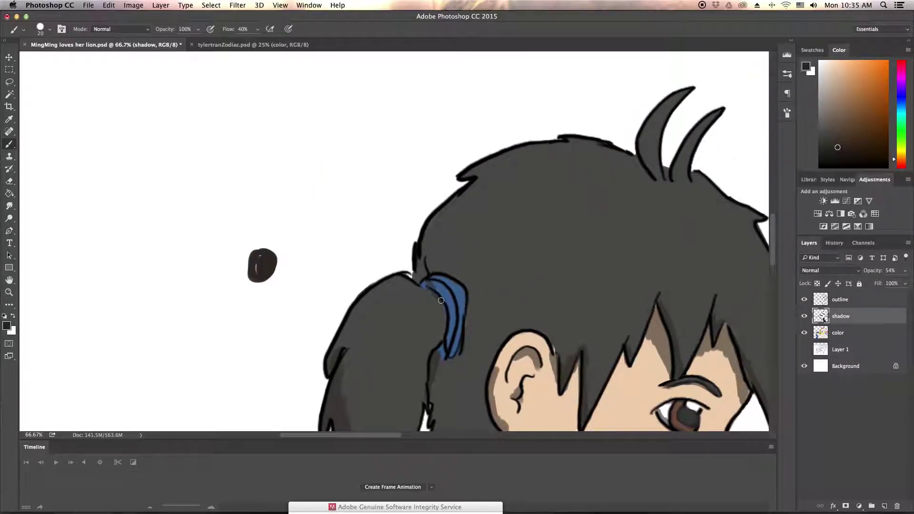
scroll(450, 344, "right", 4)
scroll(450, 344, "down", 1)
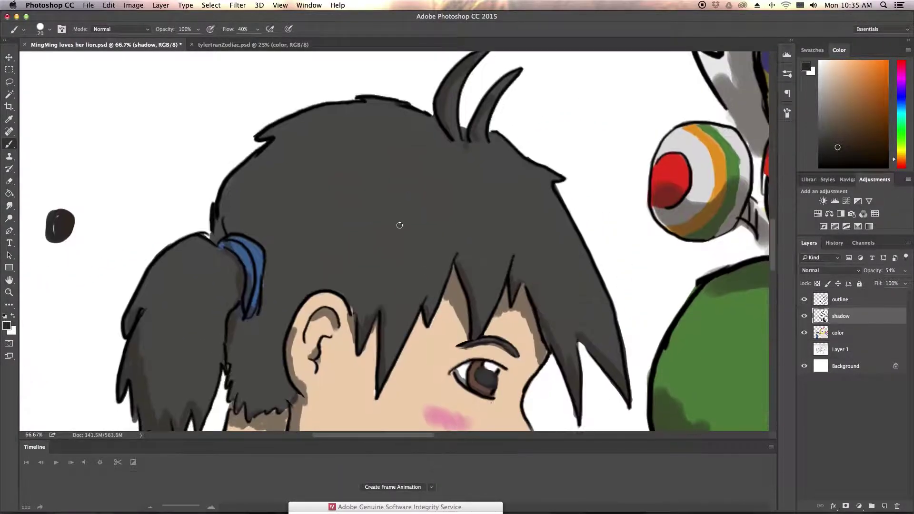
scroll(278, 381, "down", 2)
scroll(278, 380, "left", 1)
scroll(285, 333, "up", 2)
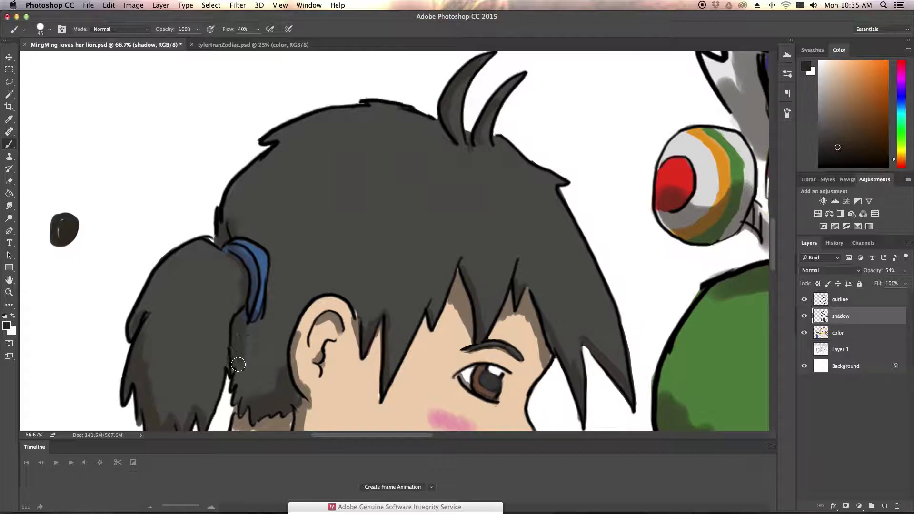
scroll(297, 266, "down", 5)
scroll(297, 267, "left", 1)
scroll(297, 266, "up", 3)
scroll(458, 185, "right", 1)
key("bracketleft")
key("bracketleft")
key("bracketleft")
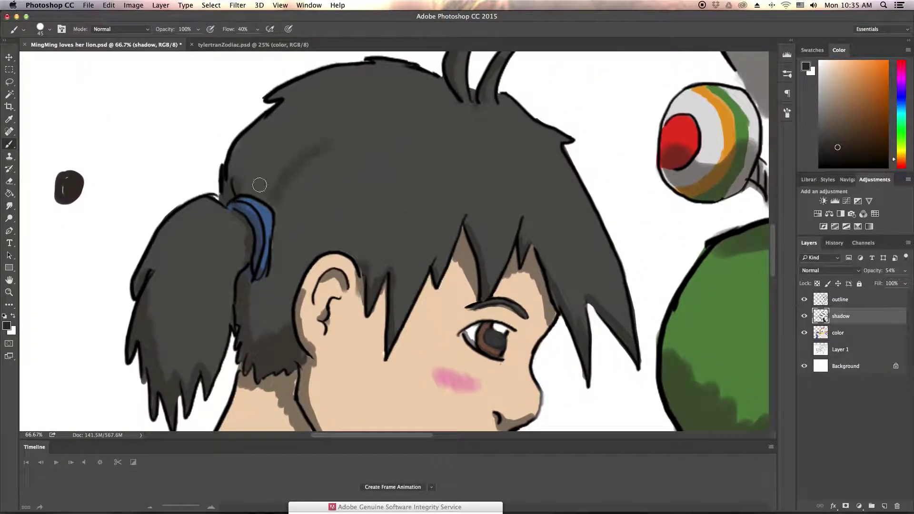
scroll(419, 138, "right", 2)
scroll(419, 138, "up", 1)
scroll(419, 152, "down", 6)
scroll(419, 152, "left", 3)
- Shade the collar, sleeve fold, and underside of the arm down to the hand
left_click_drag(278, 228, 255, 212)
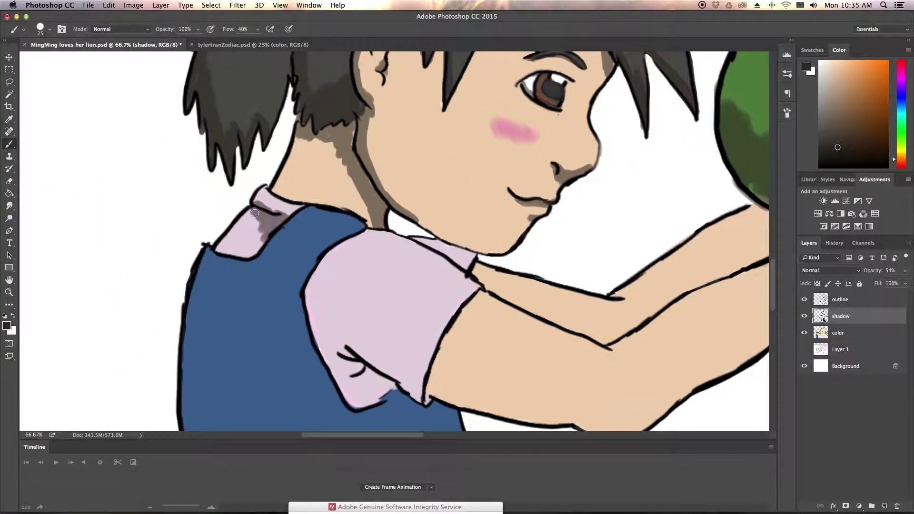
scroll(267, 219, "down", 3)
scroll(266, 219, "right", 1)
mouse_move(371, 300)
left_mouse_down()
mouse_move(311, 278)
mouse_move(286, 224)
left_mouse_up()
left_click_drag(376, 296, 432, 310)
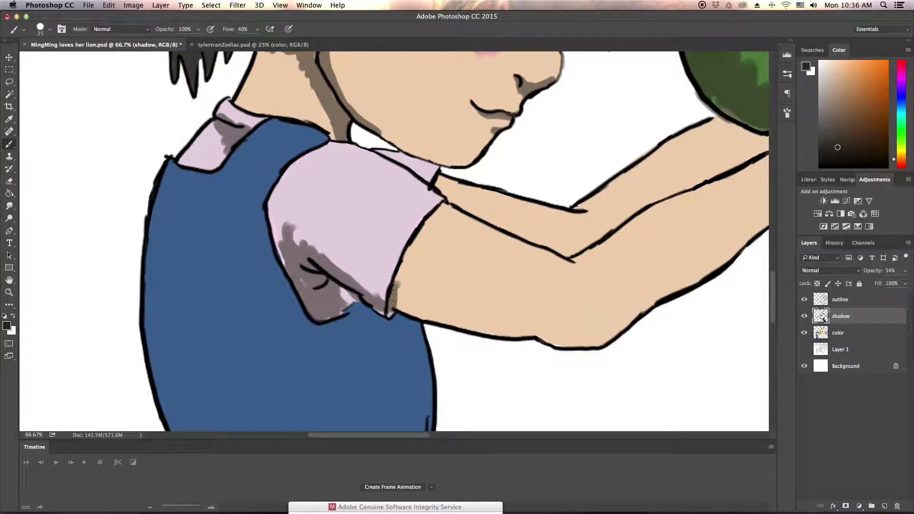
scroll(431, 310, "down", 3)
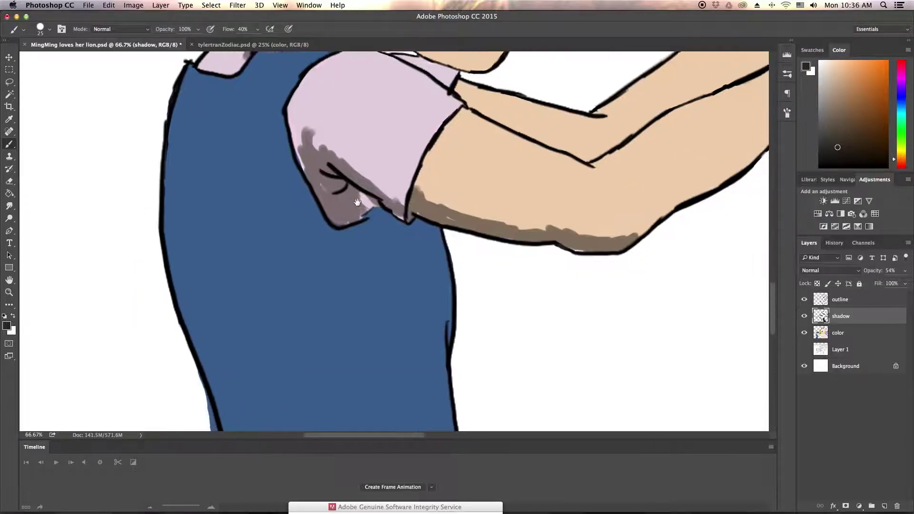
scroll(266, 290, "up", 5)
scroll(428, 299, "right", 2)
left_click_drag(633, 224, 596, 308)
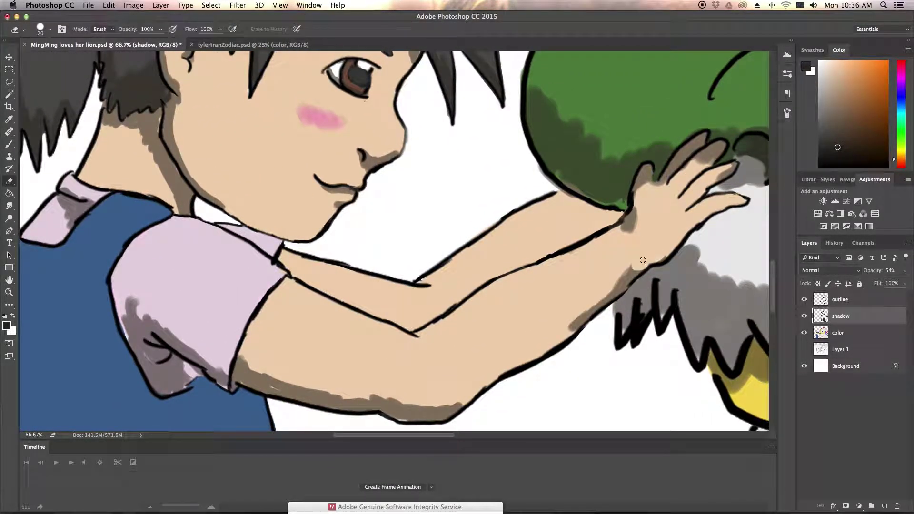
- Zoom out and shade the left edge of the girl's dress
key("z")
left_click(475, 347, "alt")
left_click_drag(474, 347, 478, 338)
key("b")
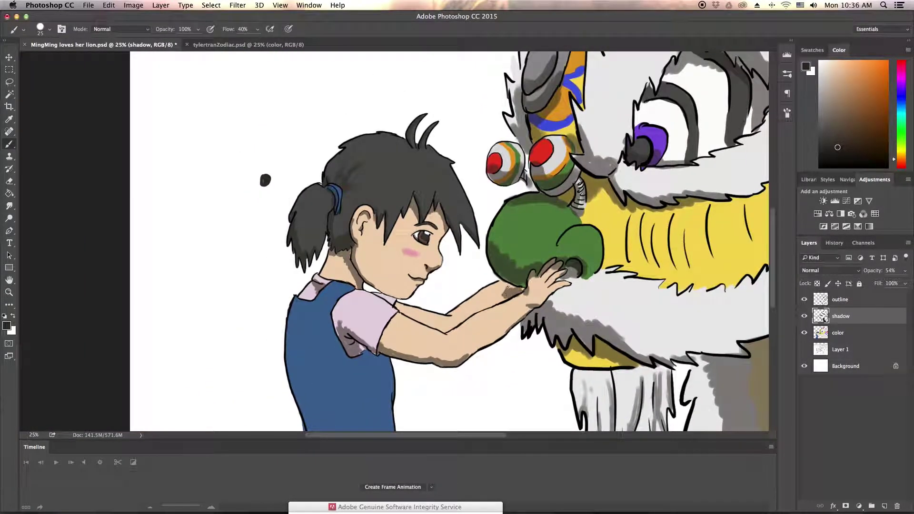
scroll(565, 301, "down", 5)
scroll(428, 298, "left", 2)
left_click_drag(357, 268, 321, 395)
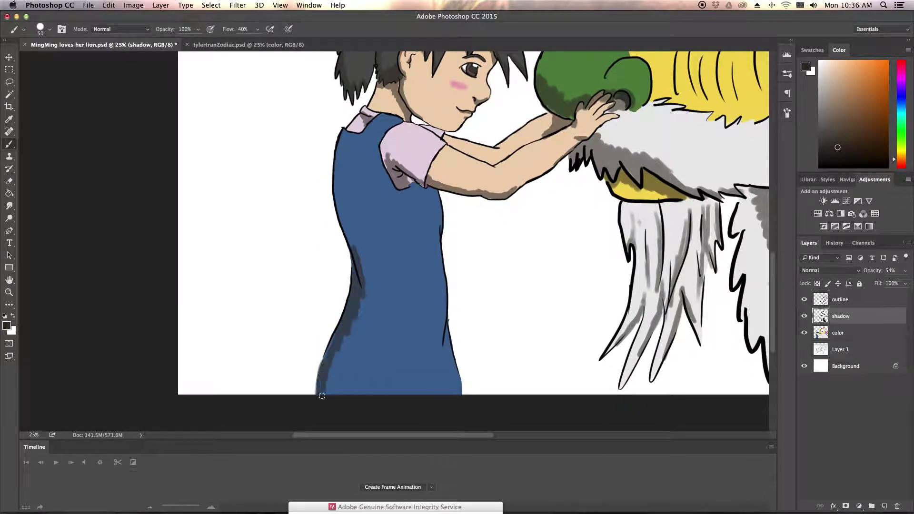
scroll(442, 344, "up", 2)
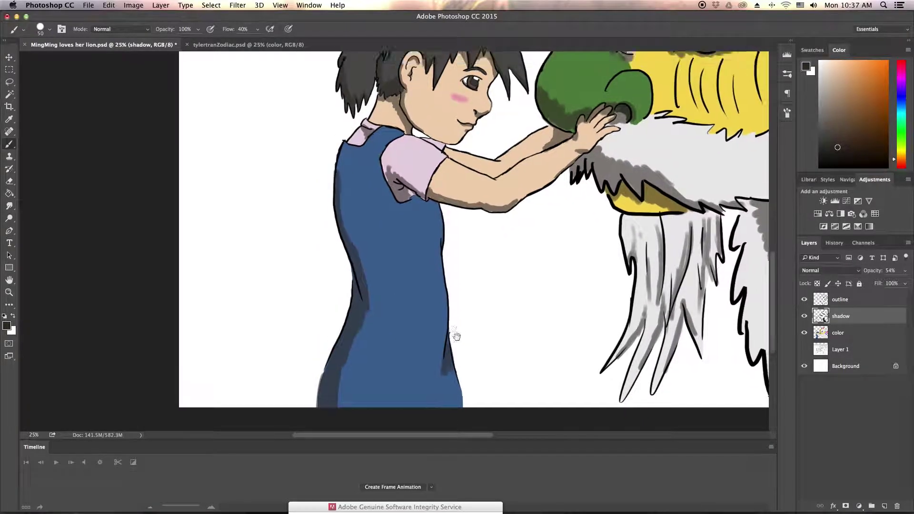
scroll(380, 309, "up", 2)
scroll(362, 301, "right", 1)
scroll(481, 275, "up", 1)
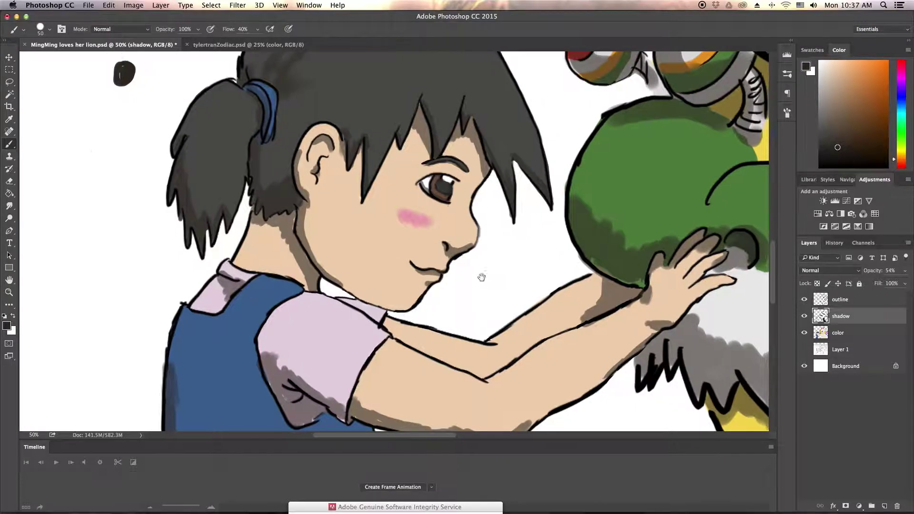
scroll(481, 275, "up", 1)
key("alt+bracketleft")
- Sample the dark grey shadow colour from the canvas for the brush
left_click(516, 268, "alt")
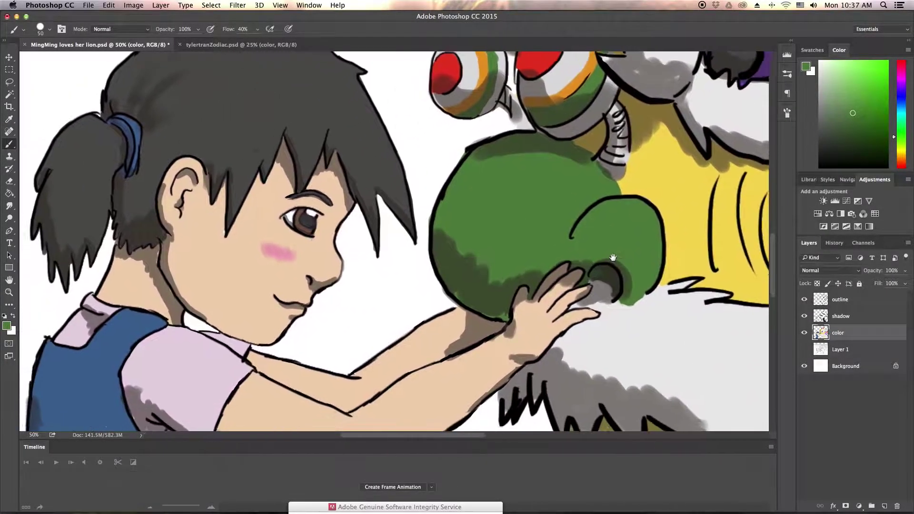
scroll(476, 238, "up", 2)
key("alt+bracketright")
scroll(381, 190, "left", 5)
left_click(288, 149)
key("b")
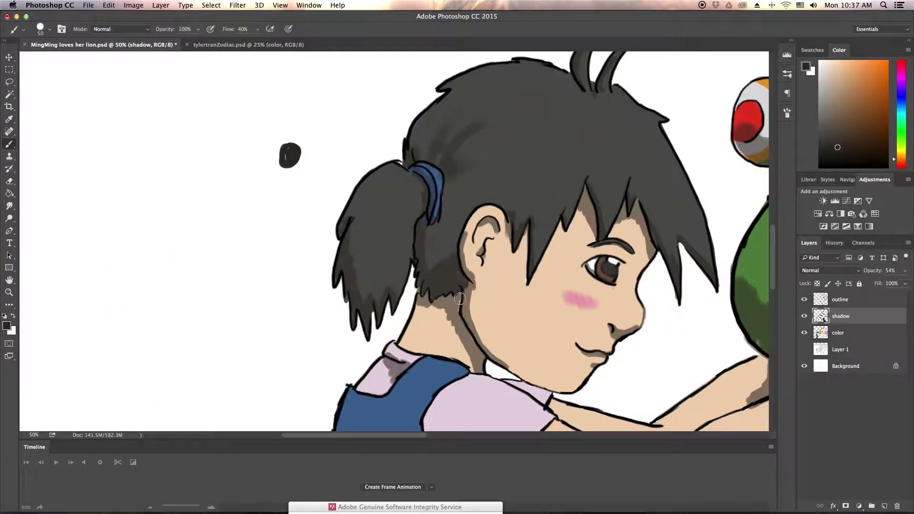
scroll(476, 285, "right", 5)
scroll(476, 286, "down", 1)
scroll(433, 354, "right", 4)
scroll(433, 355, "up", 2)
key("z")
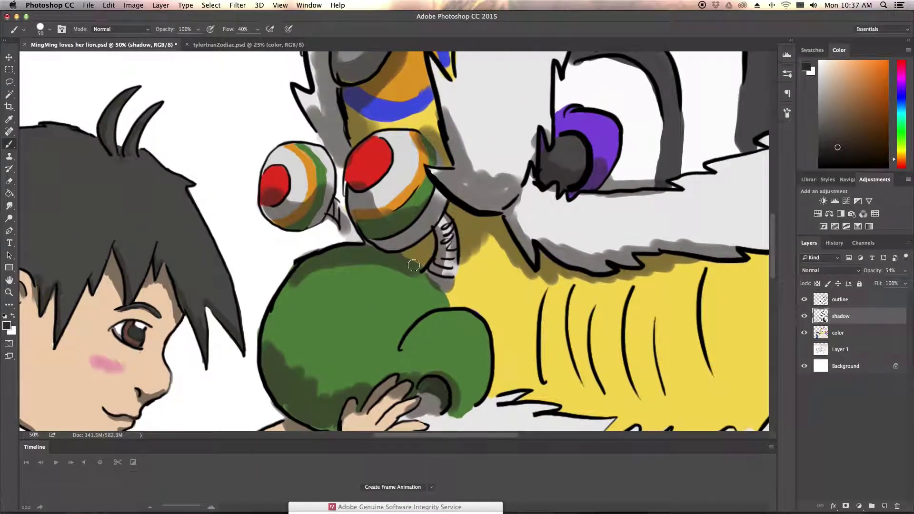
scroll(433, 354, "down", 3)
scroll(427, 273, "up", 3)
key("b")
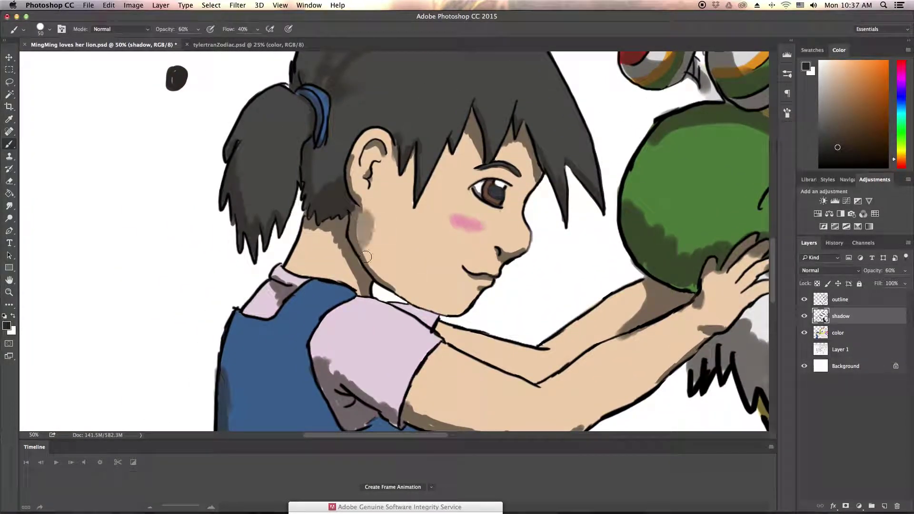
- Shade the girl's neck, under her chin, the pink shoulder and the vest's left edge
left_click_drag(366, 212, 419, 305)
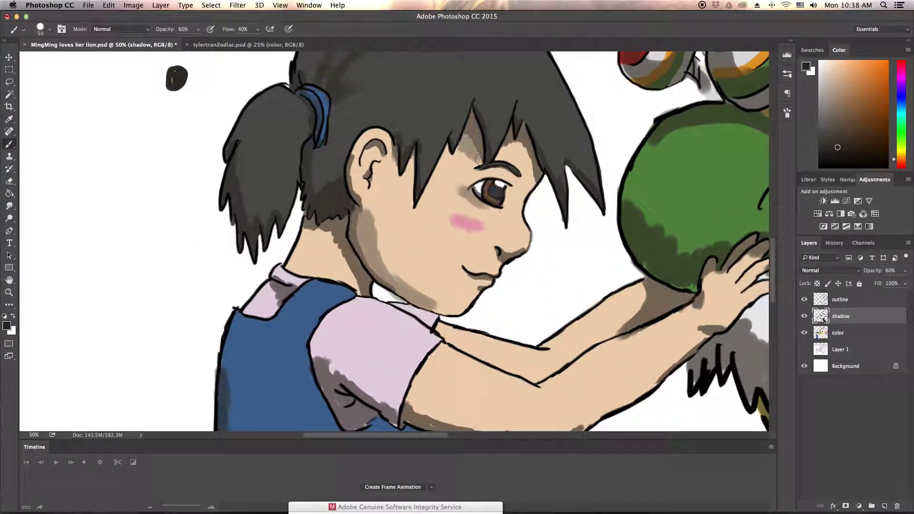
scroll(443, 290, "down", 5)
scroll(444, 290, "left", 4)
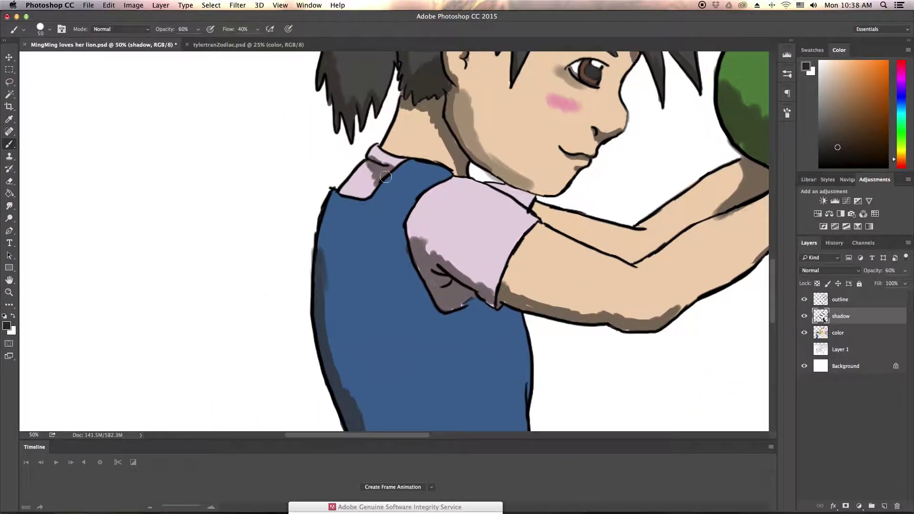
mouse_move(386, 177)
left_mouse_down()
mouse_move(372, 192)
mouse_move(464, 164)
left_mouse_up()
scroll(476, 248, "right", 5)
scroll(476, 248, "down", 3)
scroll(429, 214, "down", 5)
key("z")
scroll(510, 236, "down", 2)
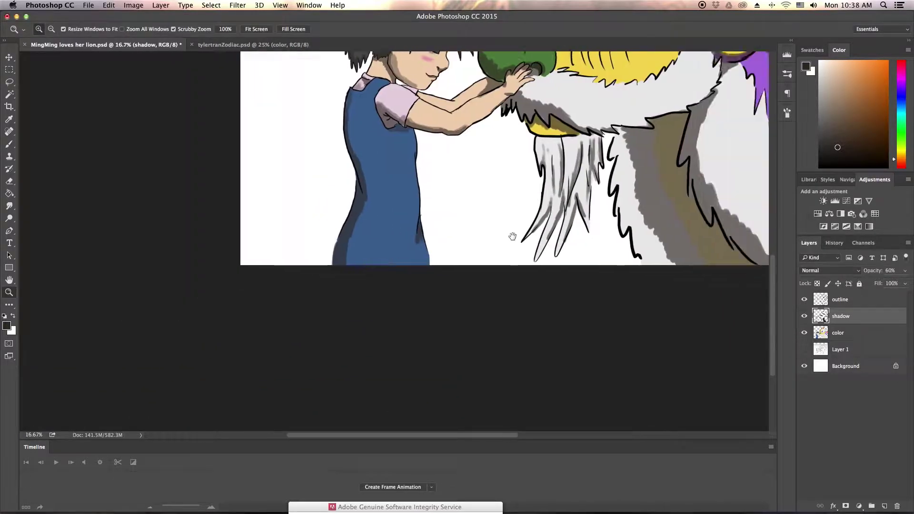
scroll(476, 286, "down", 1)
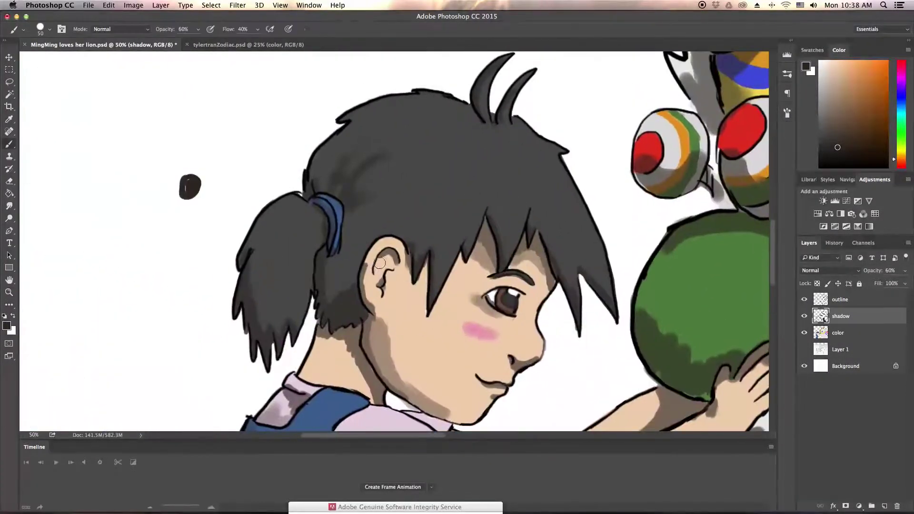
scroll(541, 265, "down", 2)
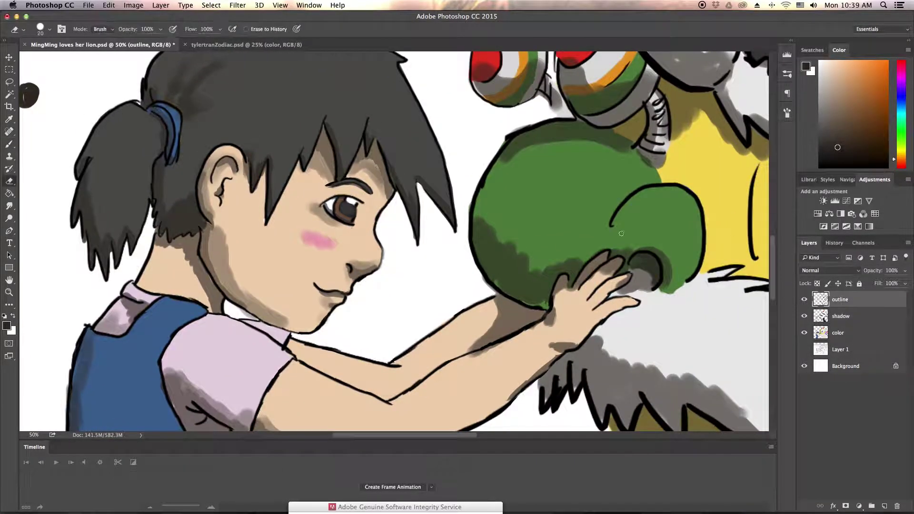
- Paint brown shadow along the lion's fur, its yellow face's lower edge, and around the green ball
key("b")
left_click(537, 301, "alt")
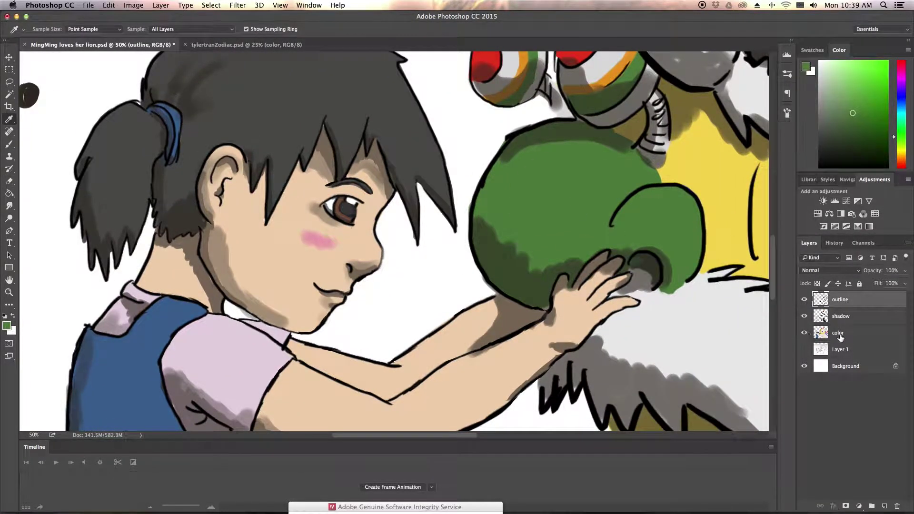
key("alt+bracketleft")
key("alt+bracketleft")
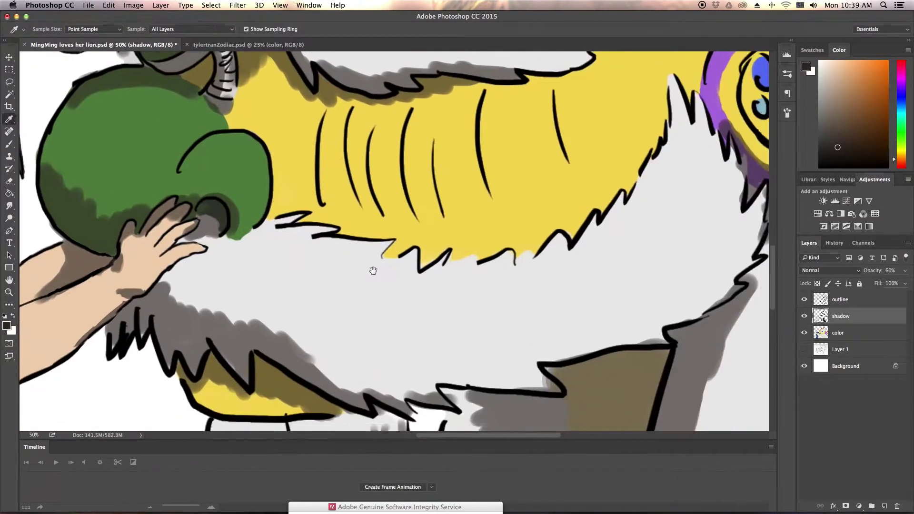
left_click_drag(373, 270, 365, 256)
key("b")
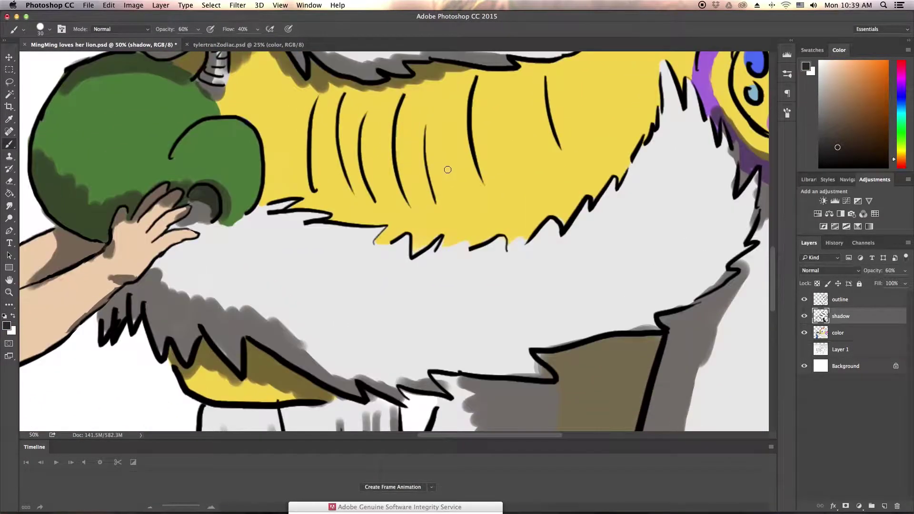
mouse_move(260, 186)
left_mouse_down()
mouse_move(425, 232)
mouse_move(573, 212)
left_mouse_up()
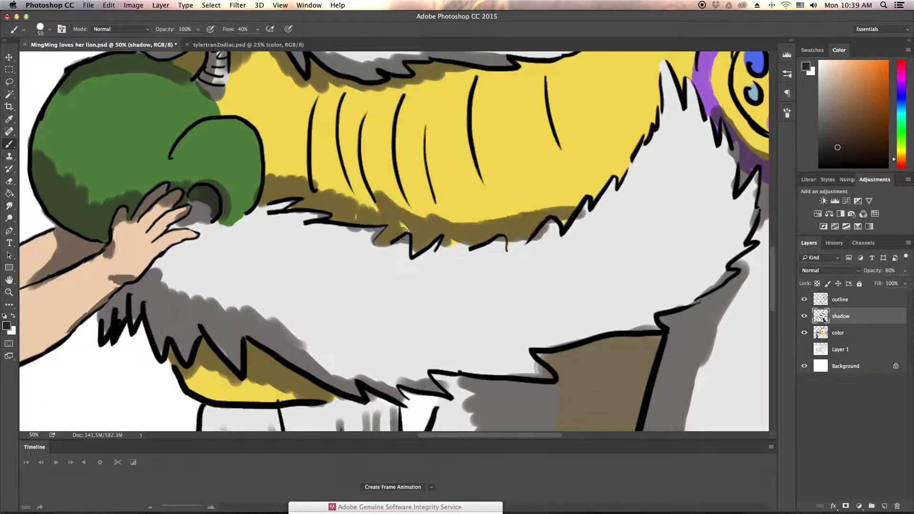
left_click_drag(376, 209, 278, 152)
left_click_drag(204, 153, 141, 154)
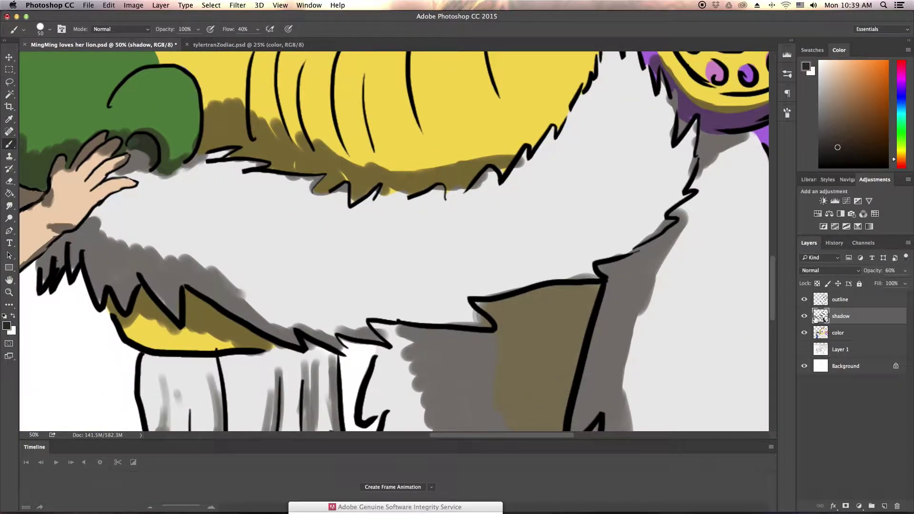
- Toggle the shadow layer's visibility to compare the shading, then fit the illustration on screen
key("e")
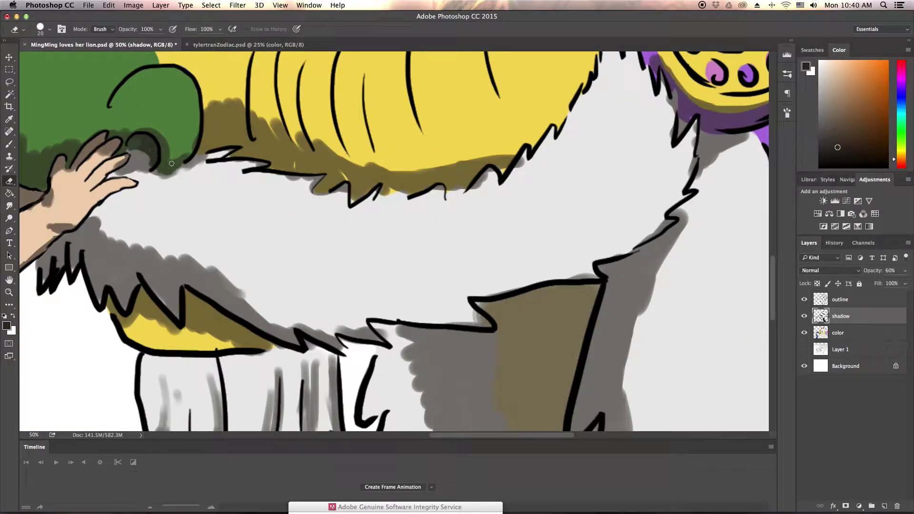
key("b")
key("alt+bracketright")
key("e")
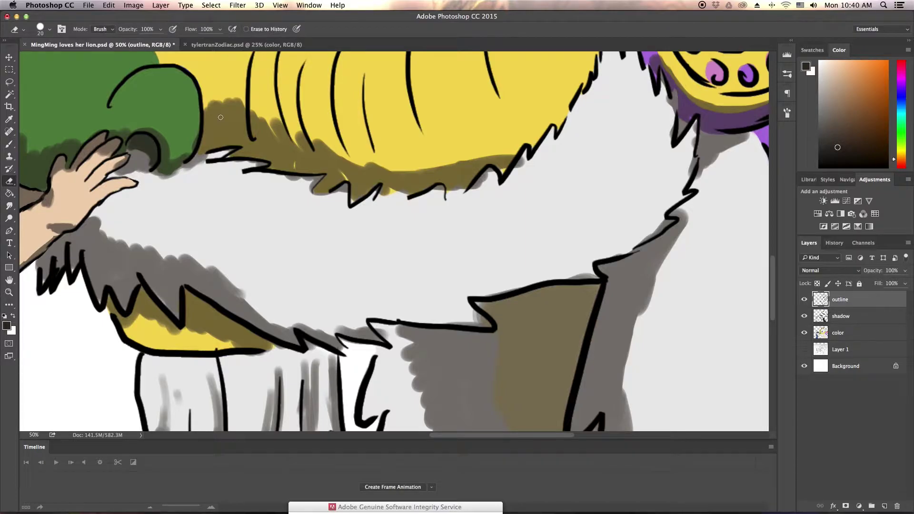
left_click(803, 315)
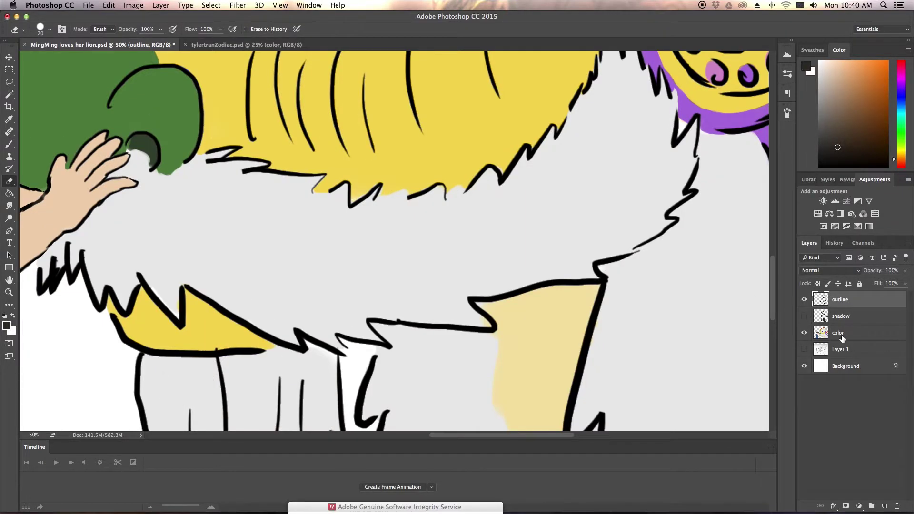
left_click(842, 332)
key("b")
left_click(803, 315)
left_click(840, 316)
key("ctrl+0")
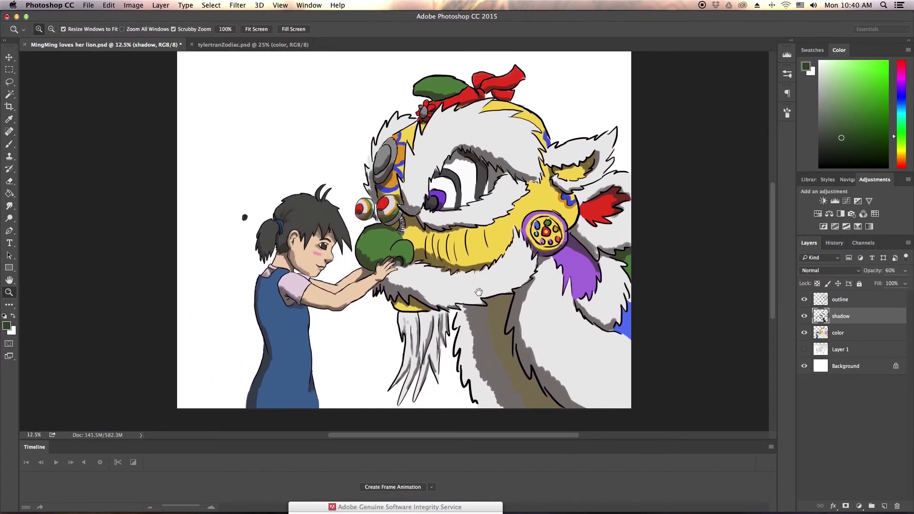